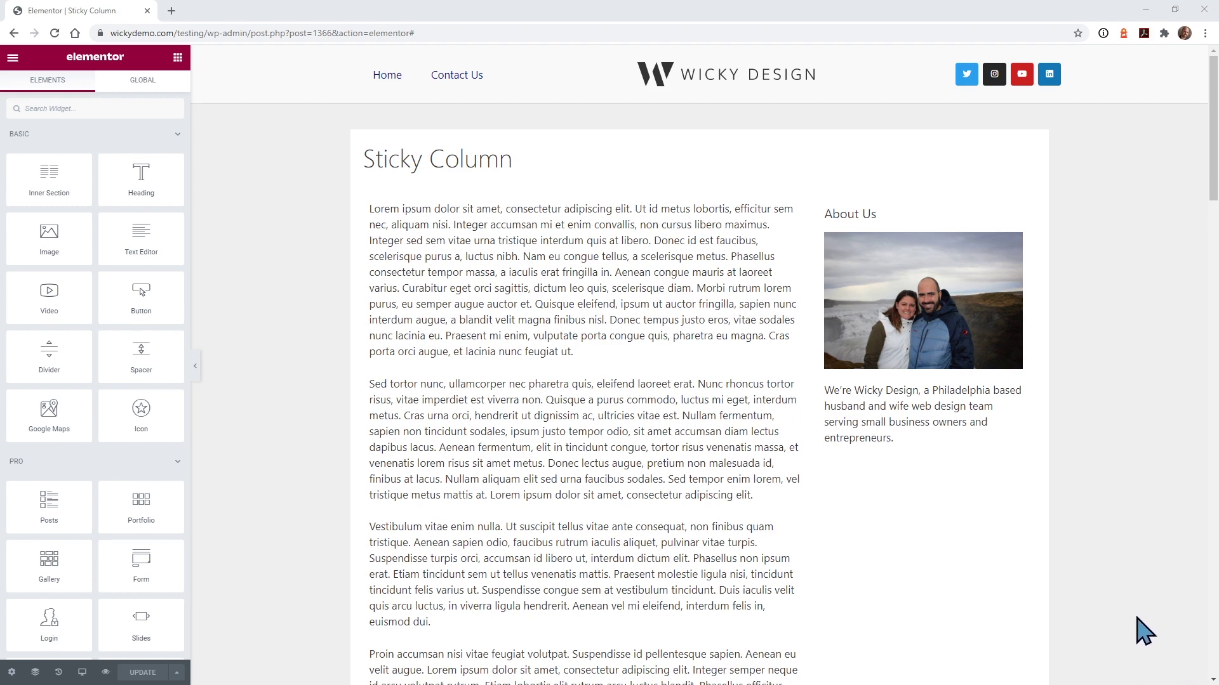
# Scroll the Sticky Column page preview to watch how the About Us column behaves.
pyautogui.scroll(-8, 1143, 631)
pyautogui.scroll(8, 1141, 631)
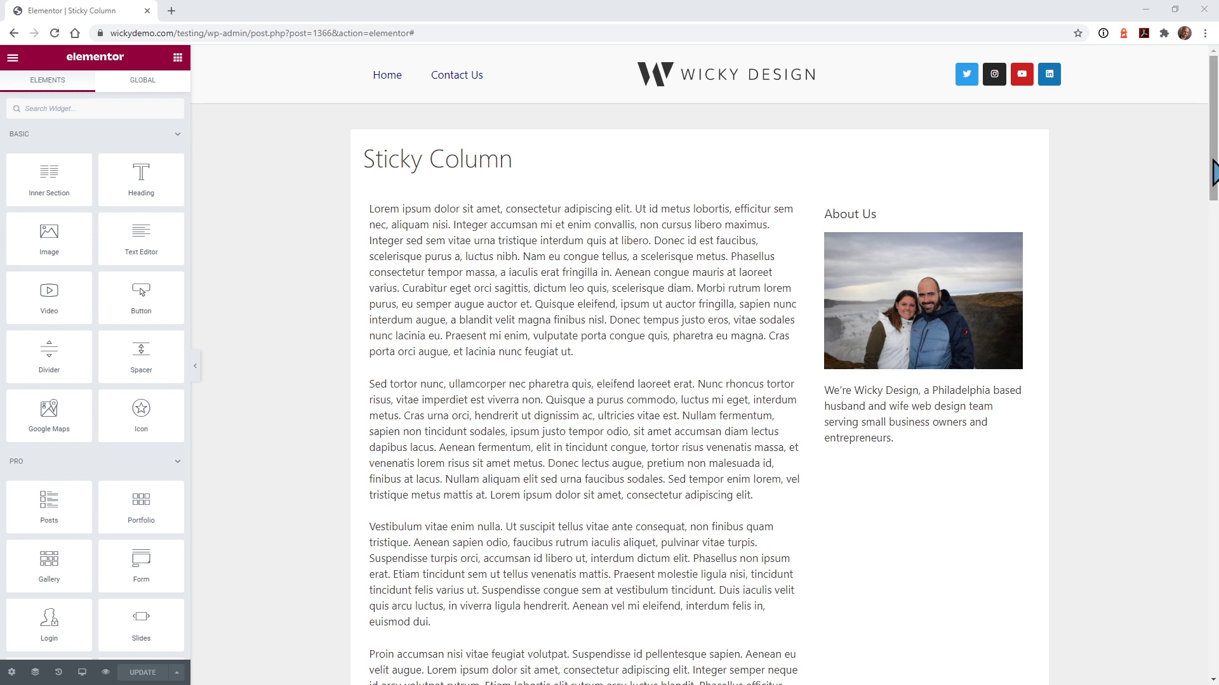
pyautogui.moveTo(1213, 173); pyautogui.dragTo(1214, 181)
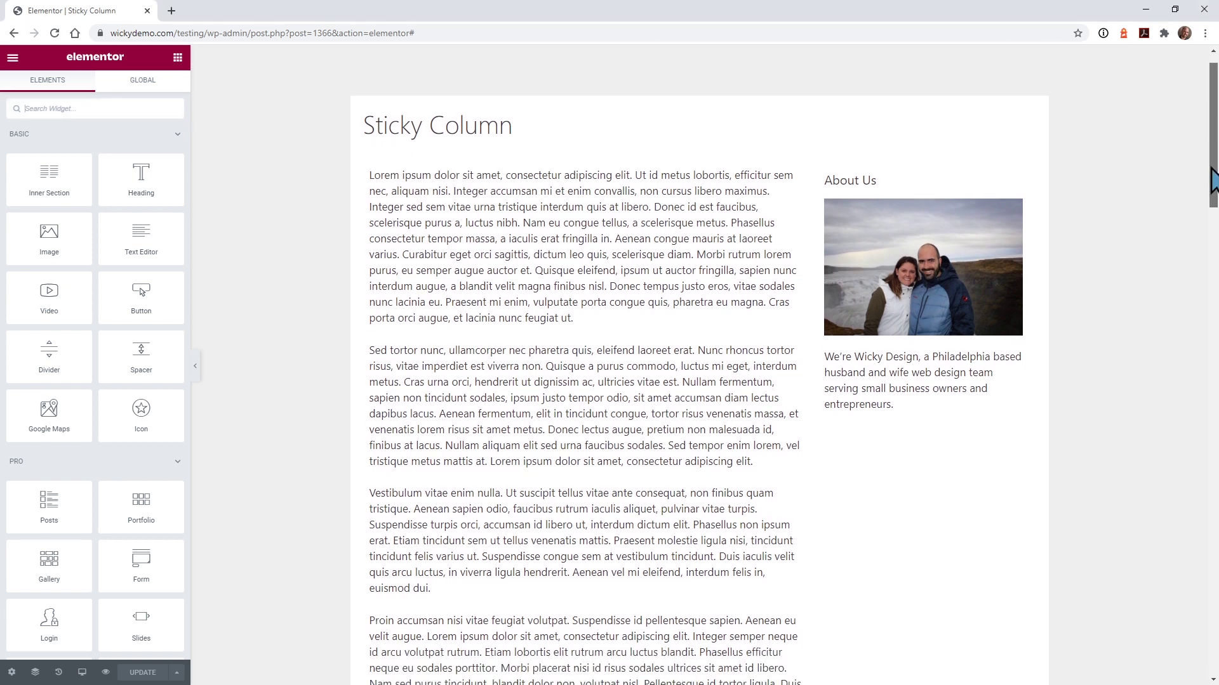
pyautogui.scroll(-1, 1214, 181)
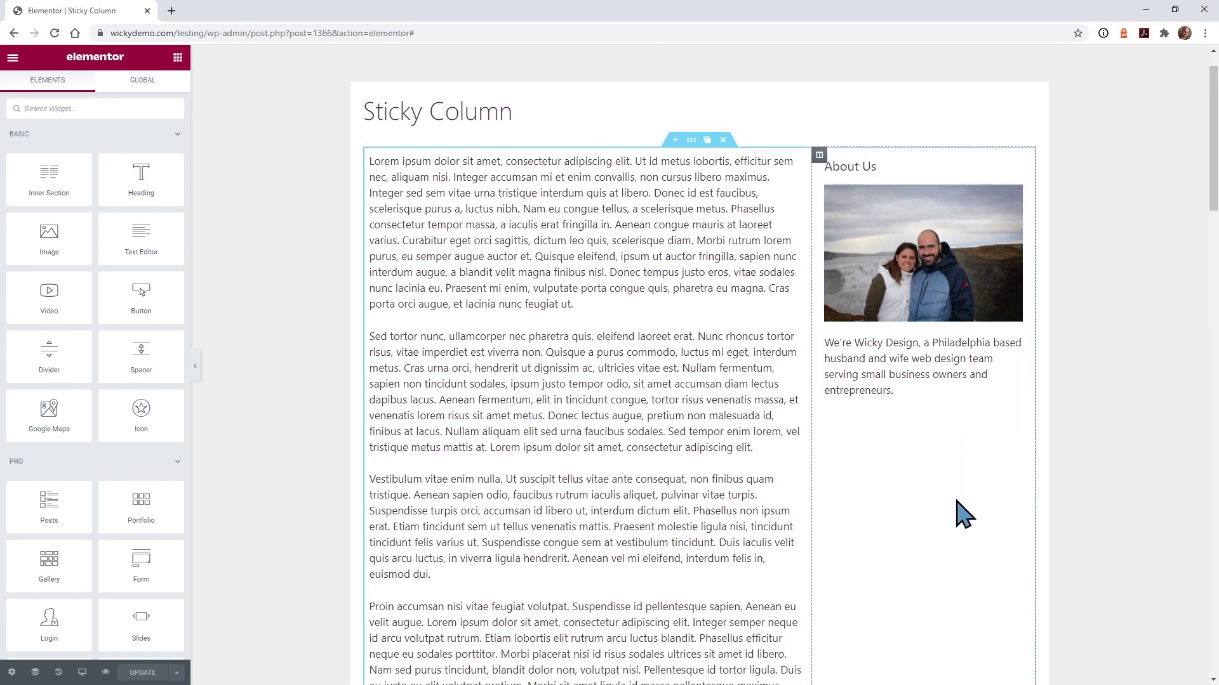
pyautogui.scroll(-10, 1077, 421)
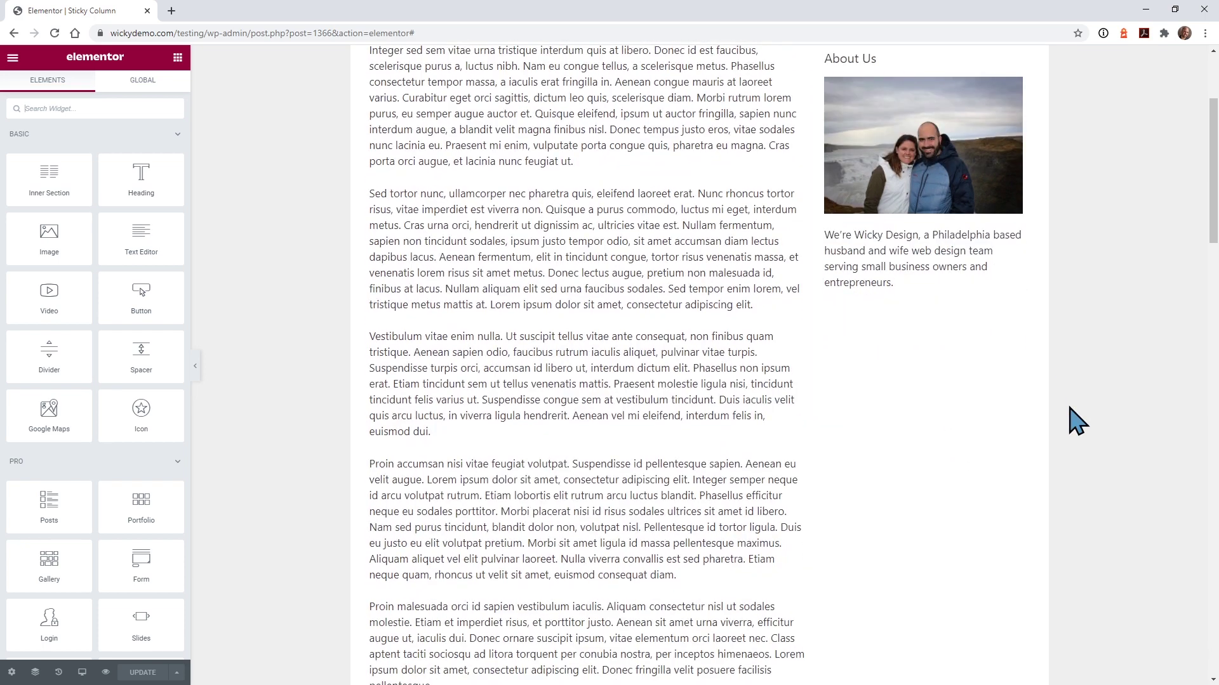
pyautogui.scroll(3, 1067, 421)
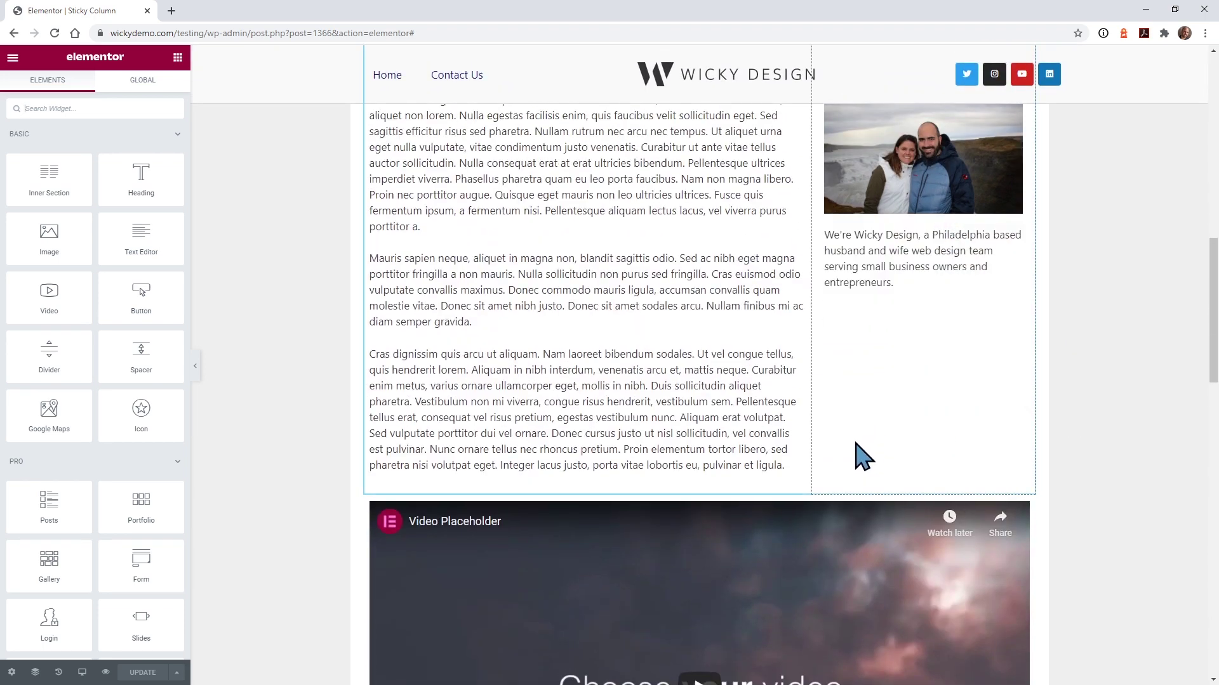
pyautogui.moveTo(1211, 324); pyautogui.dragTo(1212, 130)
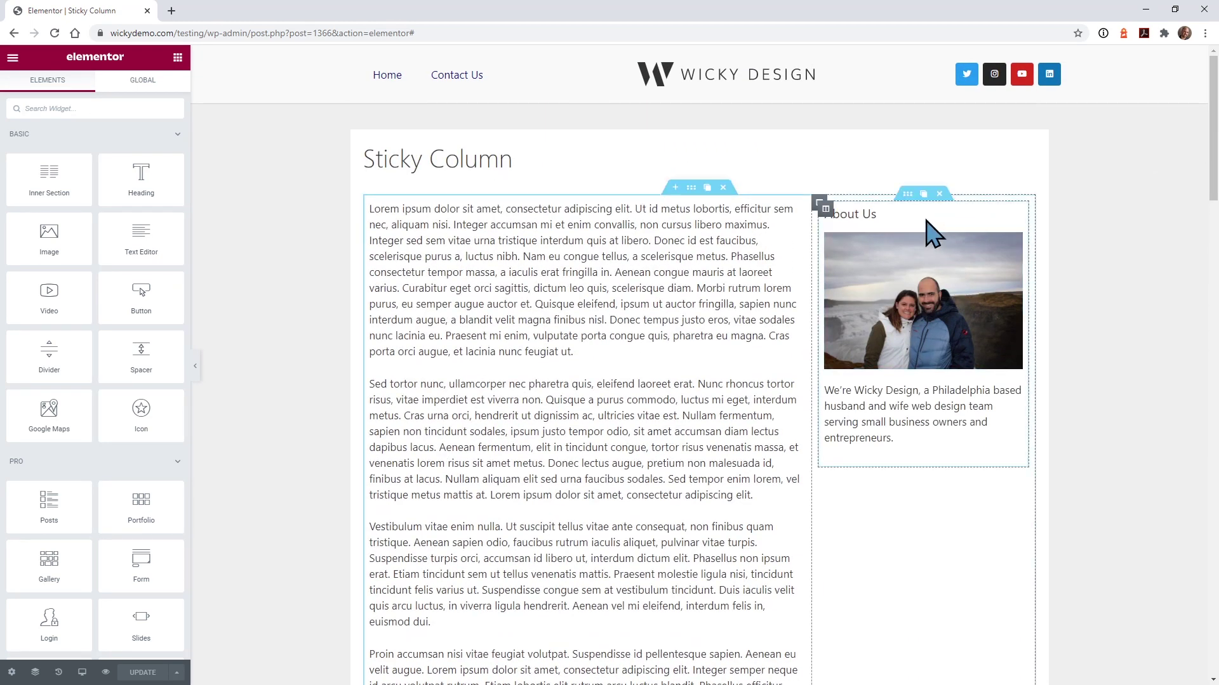
# Show the About Us inner section's Motion Effects settings with Sticky: Top, then scroll the preview.
pyautogui.click(908, 193)
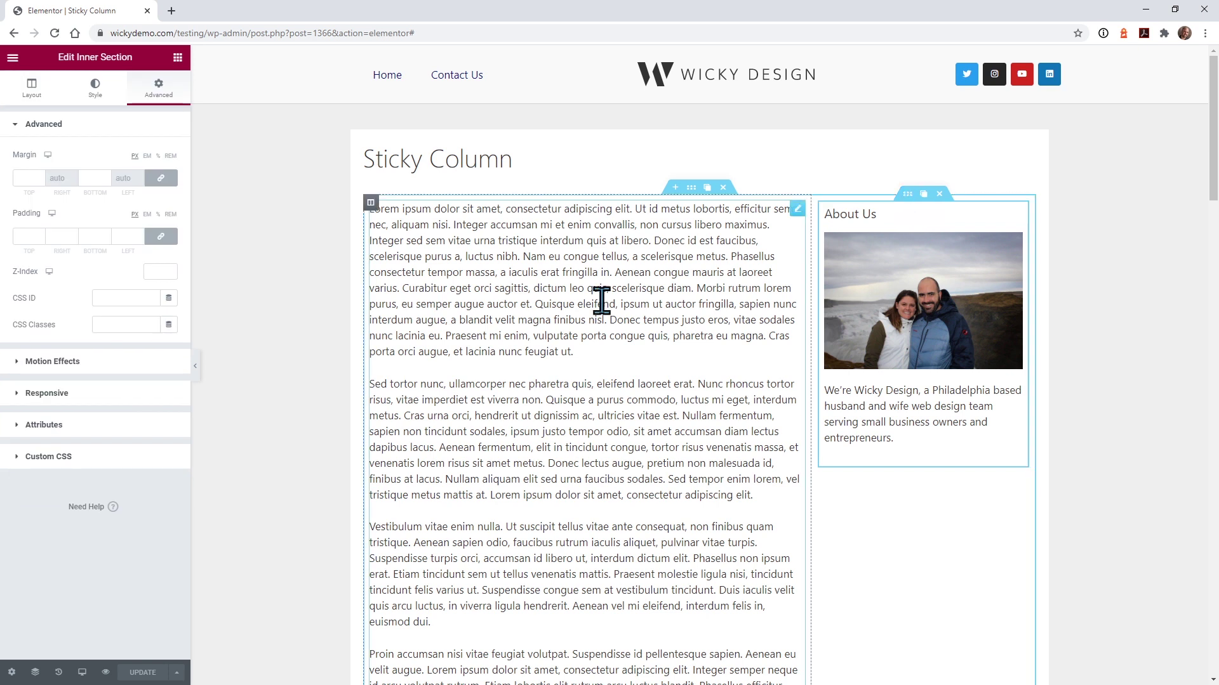
pyautogui.click(77, 363)
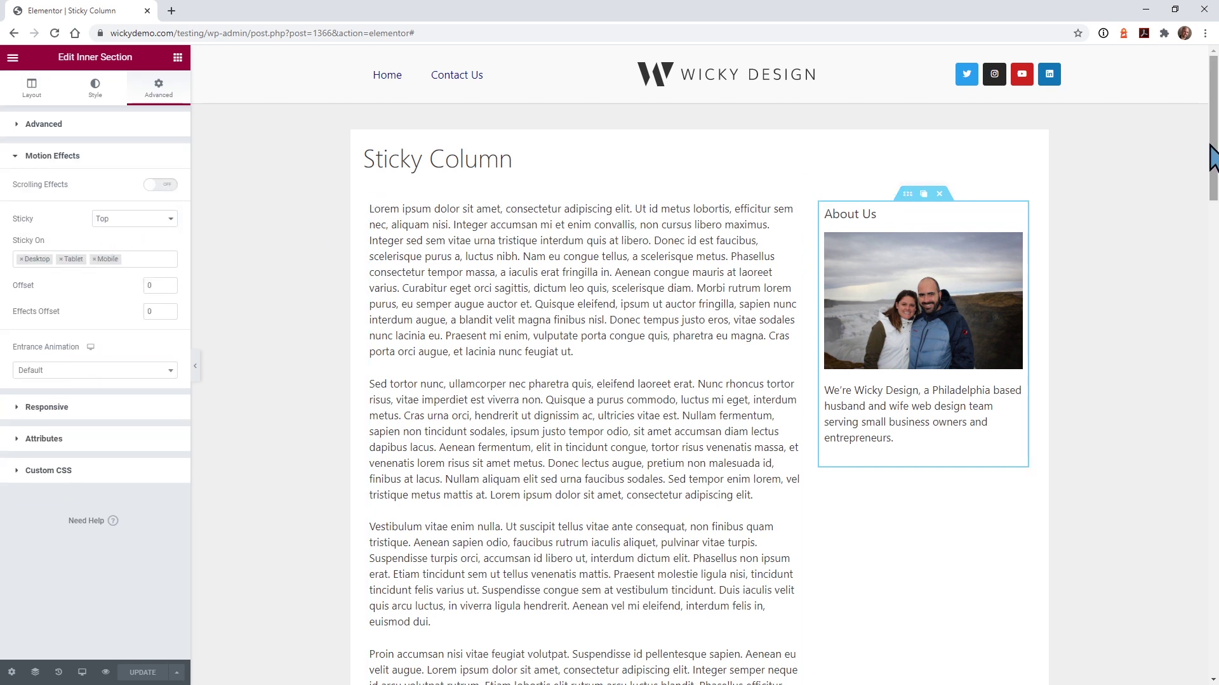
pyautogui.moveTo(1212, 158); pyautogui.dragTo(1186, 343)
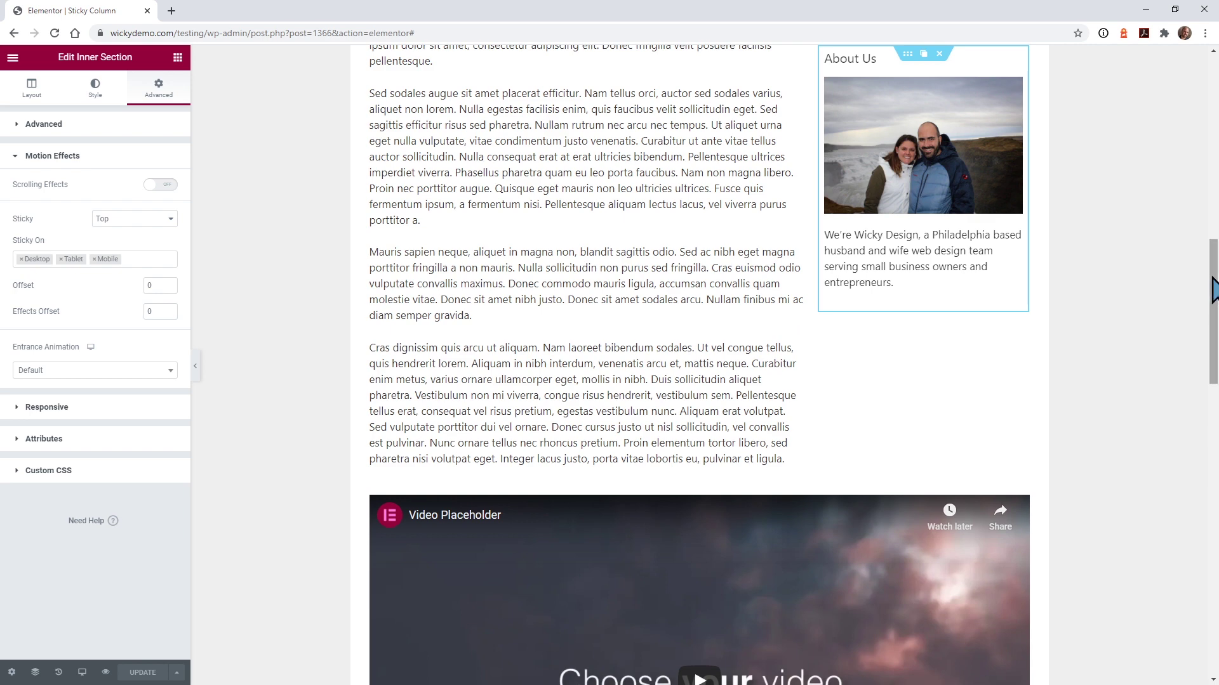
pyautogui.moveTo(1211, 279); pyautogui.dragTo(1200, 127)
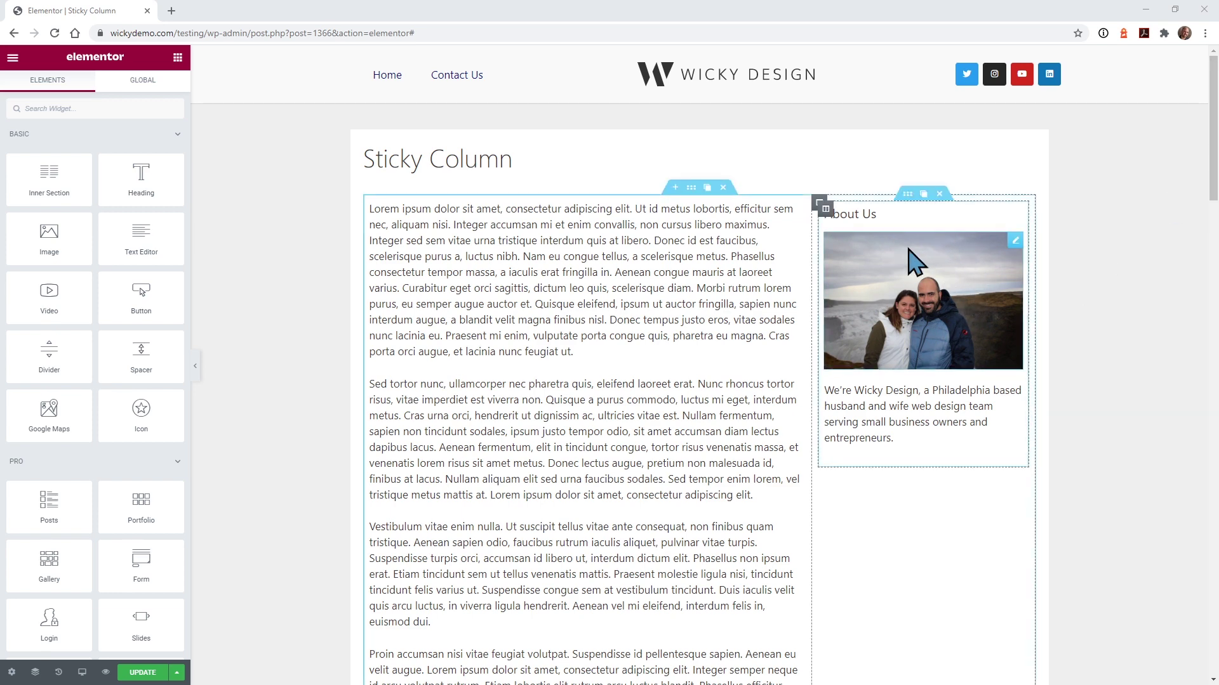
pyautogui.scroll(-15, 950, 298)
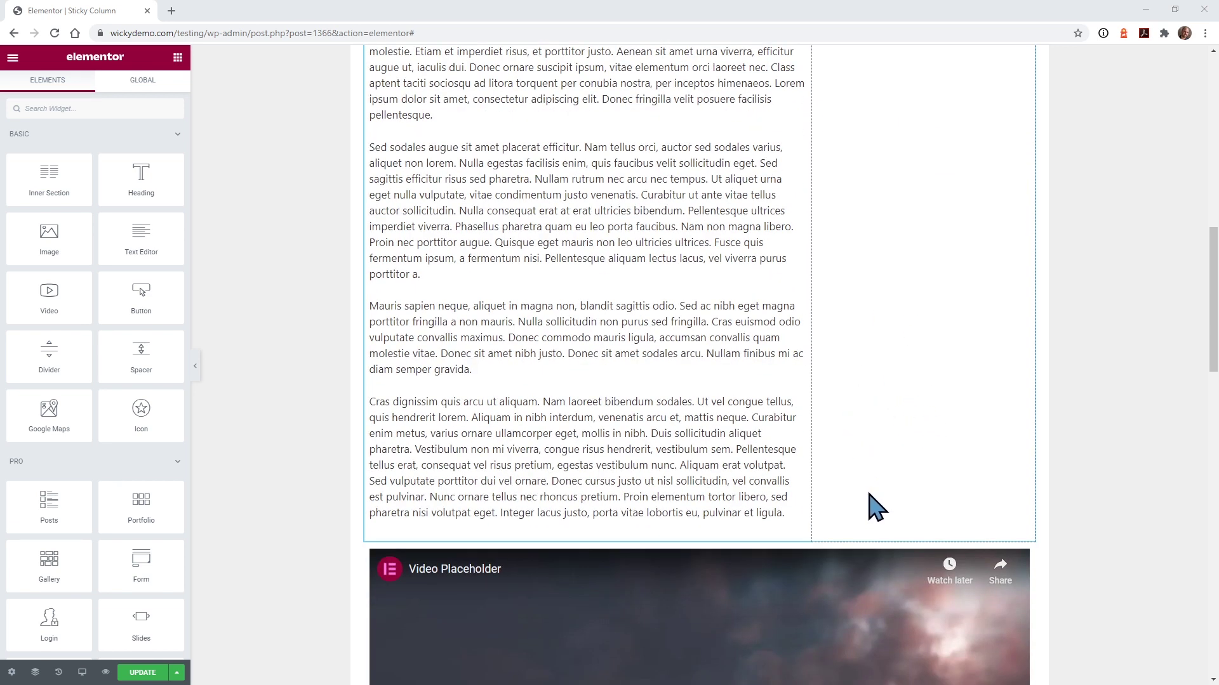
pyautogui.scroll(-4, 876, 505)
pyautogui.scroll(2, 954, 467)
pyautogui.scroll(-2, 951, 475)
pyautogui.scroll(10, 950, 473)
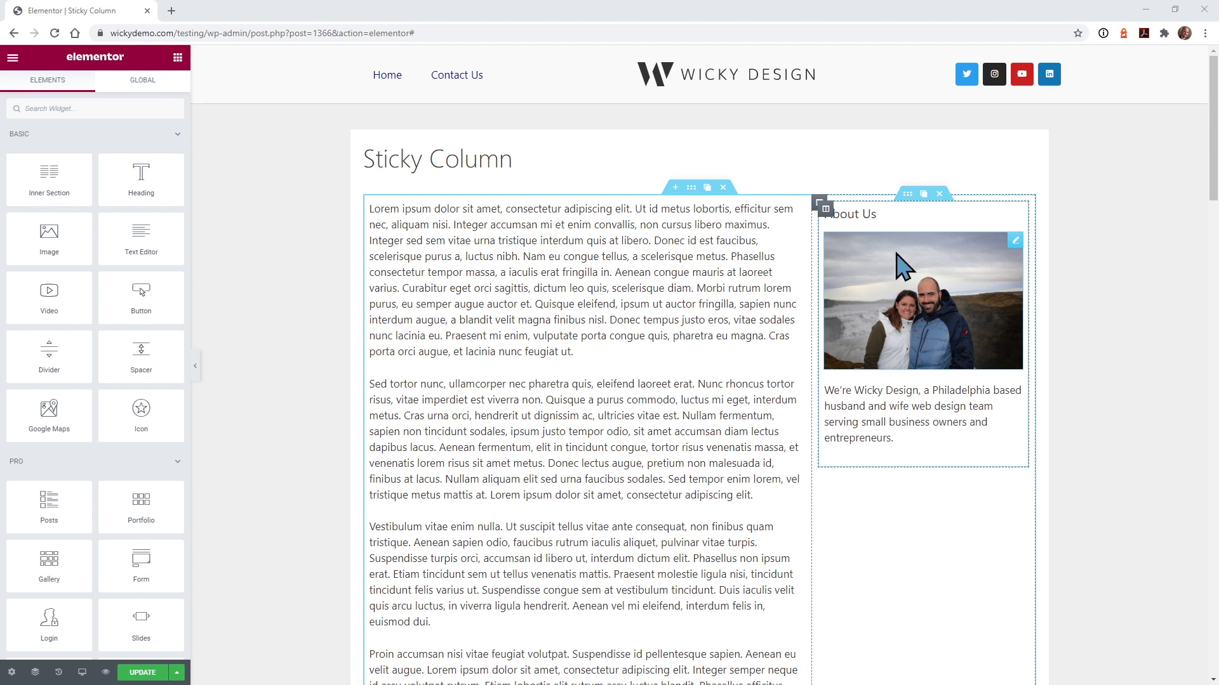
pyautogui.moveTo(819, 203)
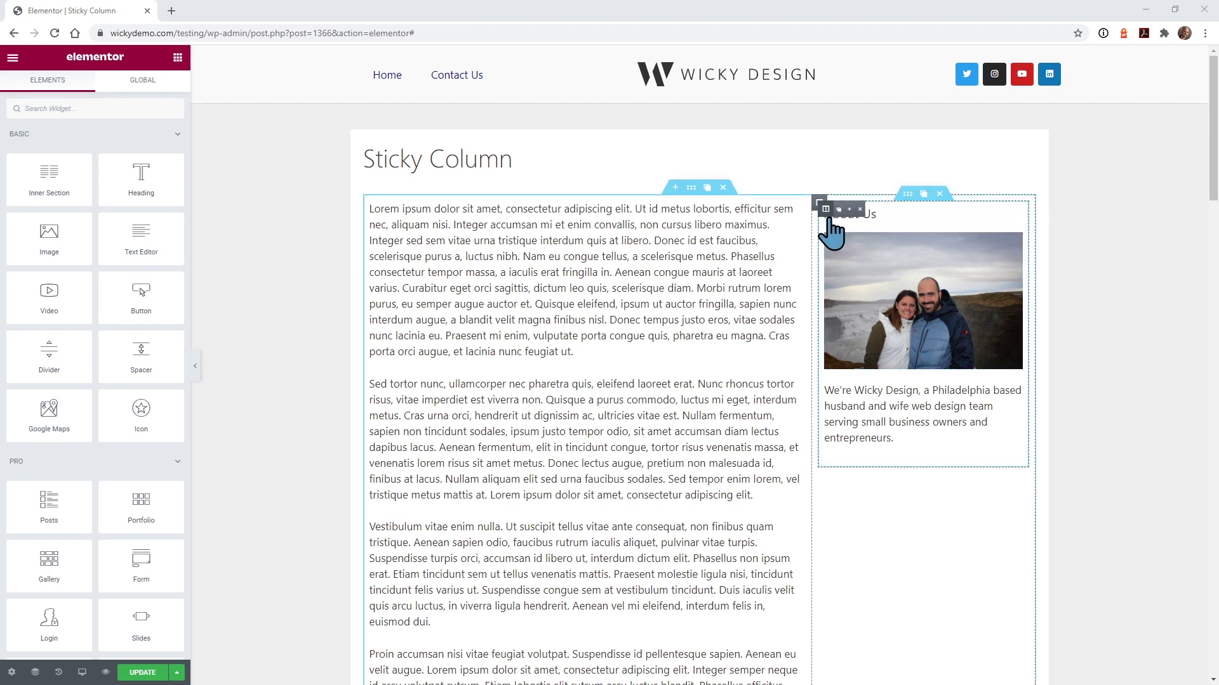
# Select the right-hand column and start adding the sticky-parent CSS class in Advanced.
pyautogui.click(819, 204)
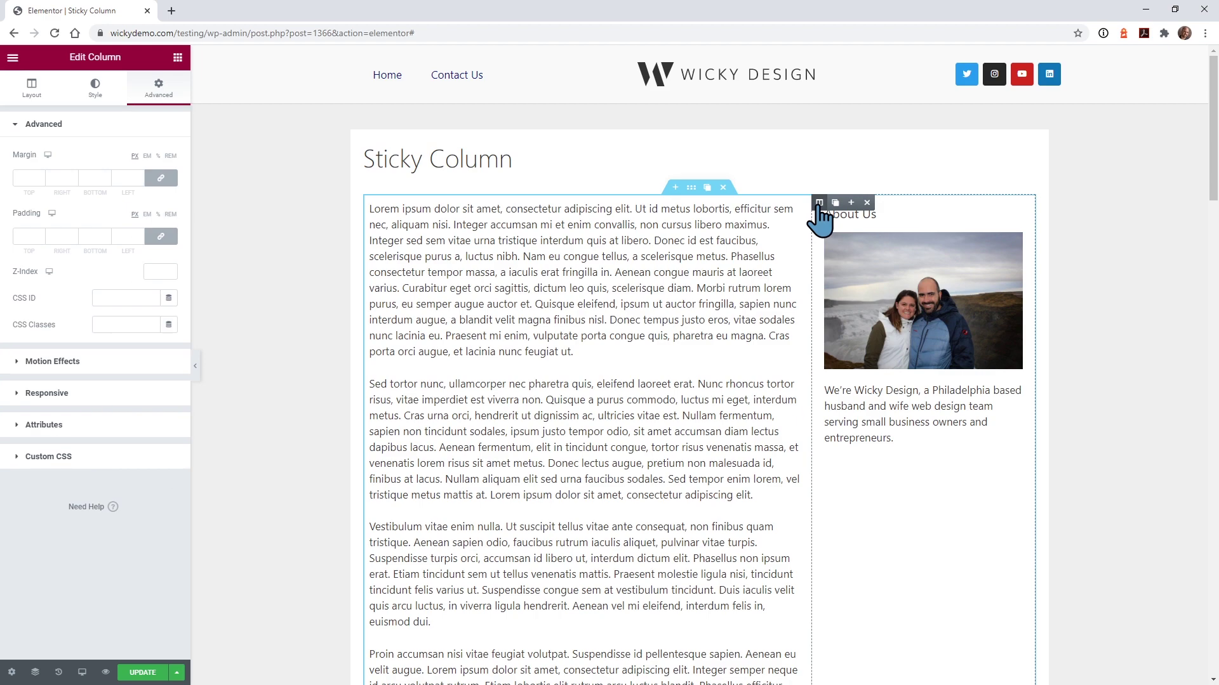
pyautogui.scroll(-10, 952, 521)
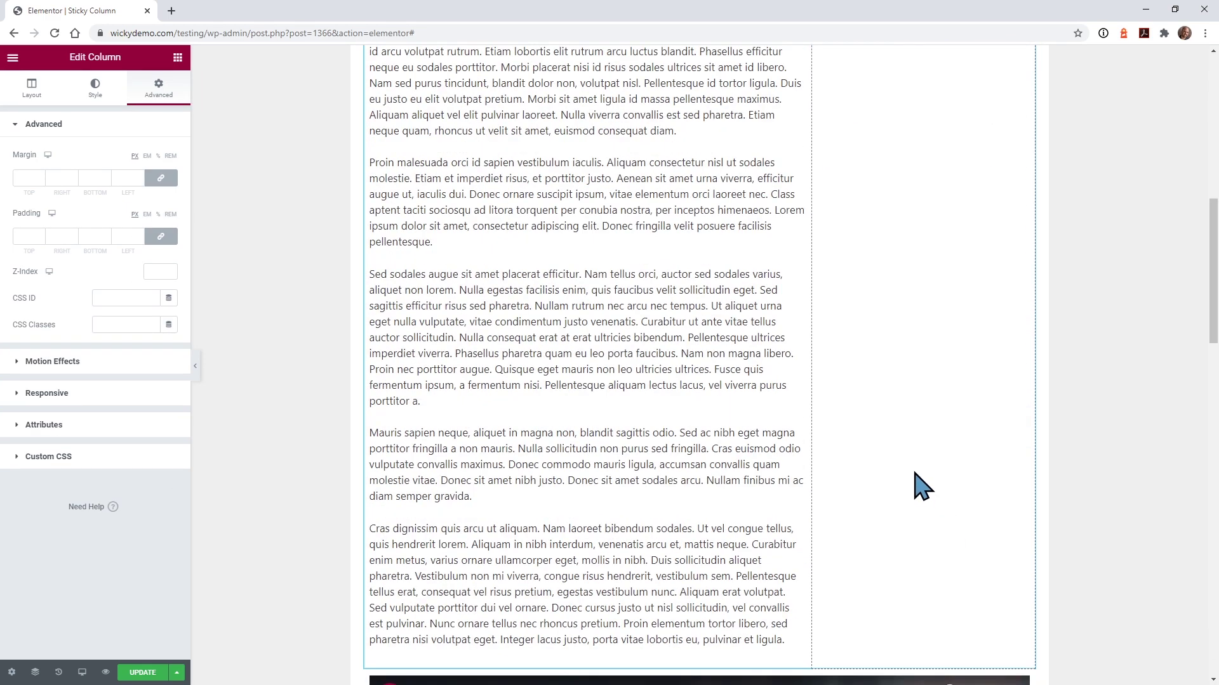
pyautogui.scroll(-5, 914, 473)
pyautogui.scroll(15, 892, 381)
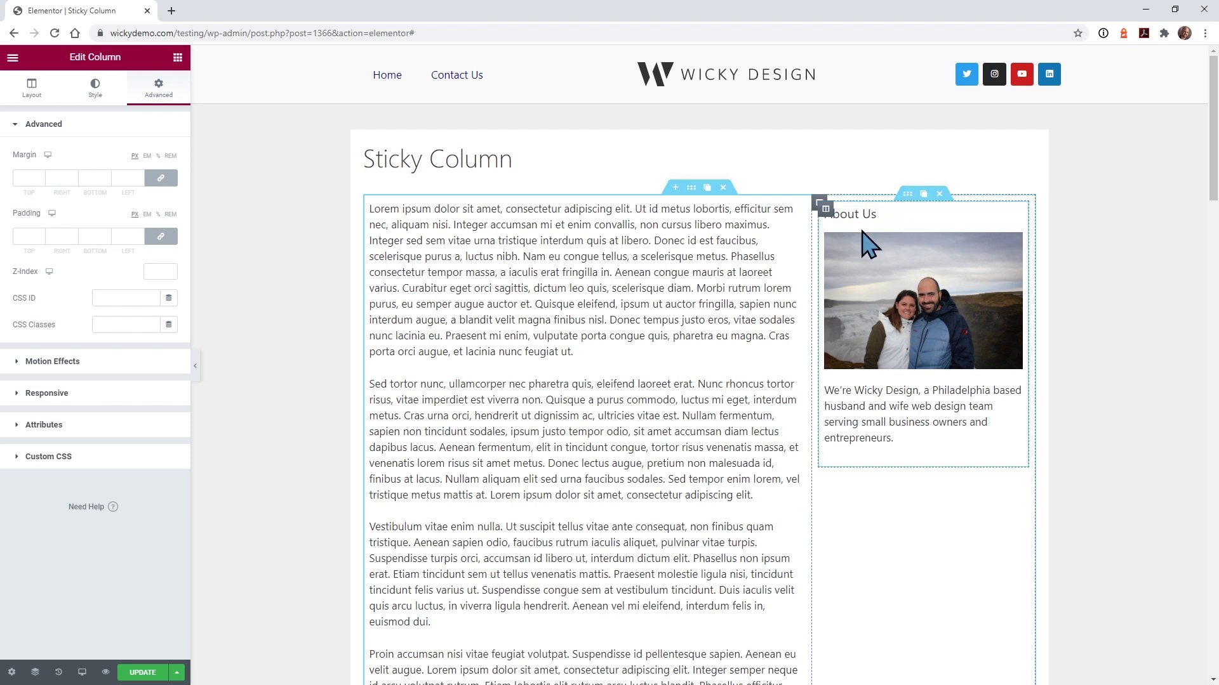
pyautogui.click(907, 200)
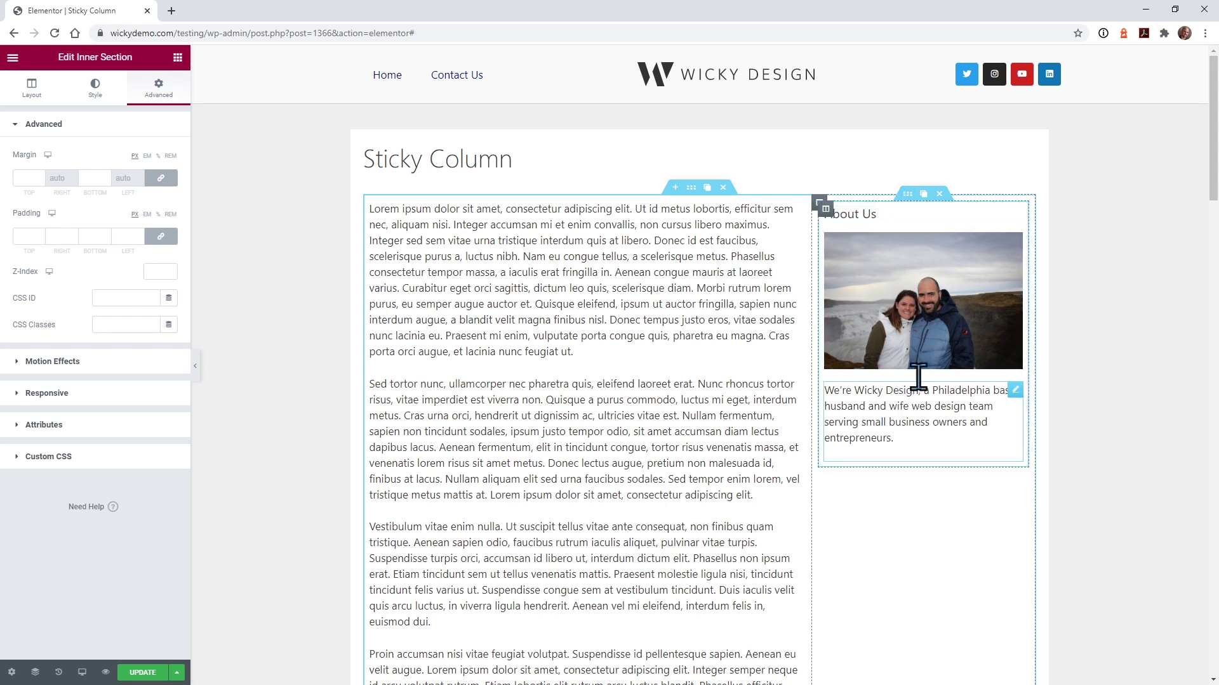
pyautogui.click(825, 208)
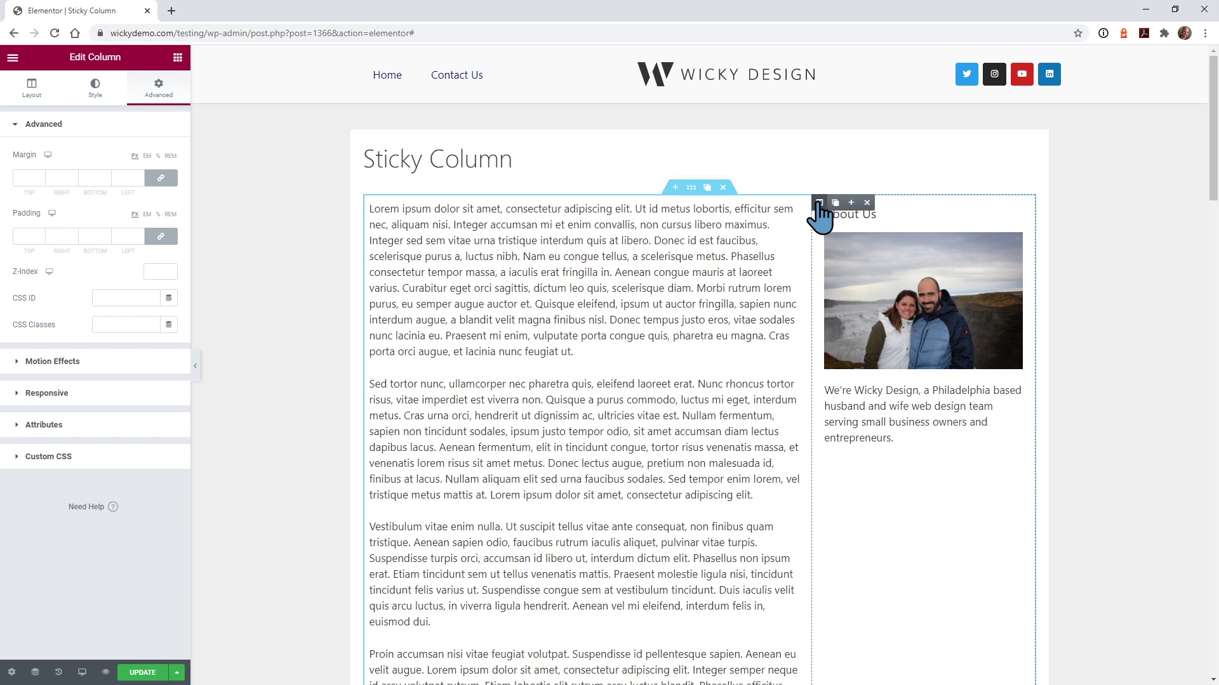
pyautogui.click(137, 324)
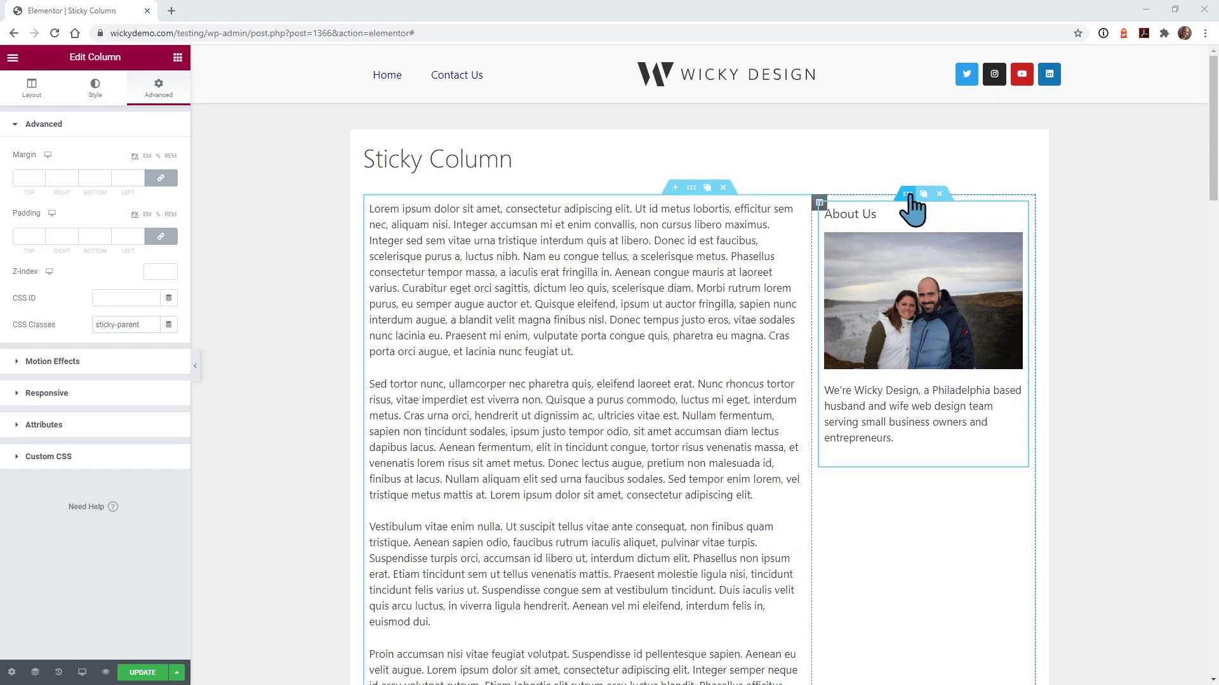
# Paste the sticky-column class into the About Us inner section's CSS Classes field.
pyautogui.click(909, 194)
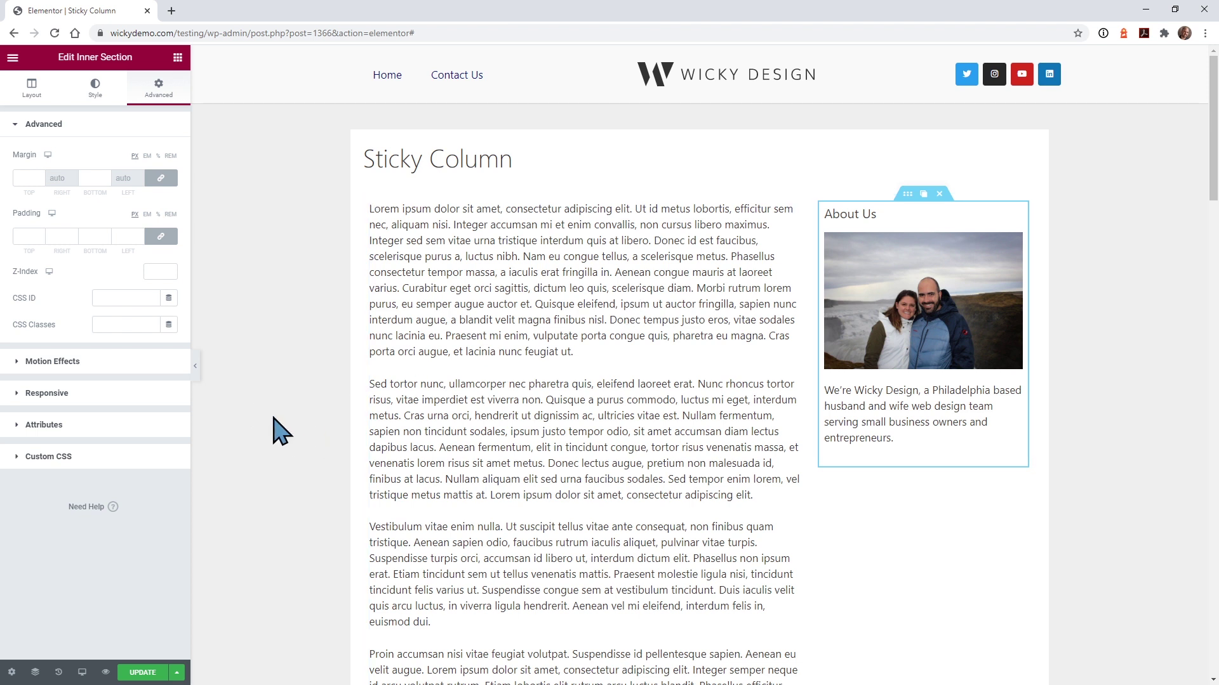
pyautogui.click(147, 322)
pyautogui.write('sticky-column')
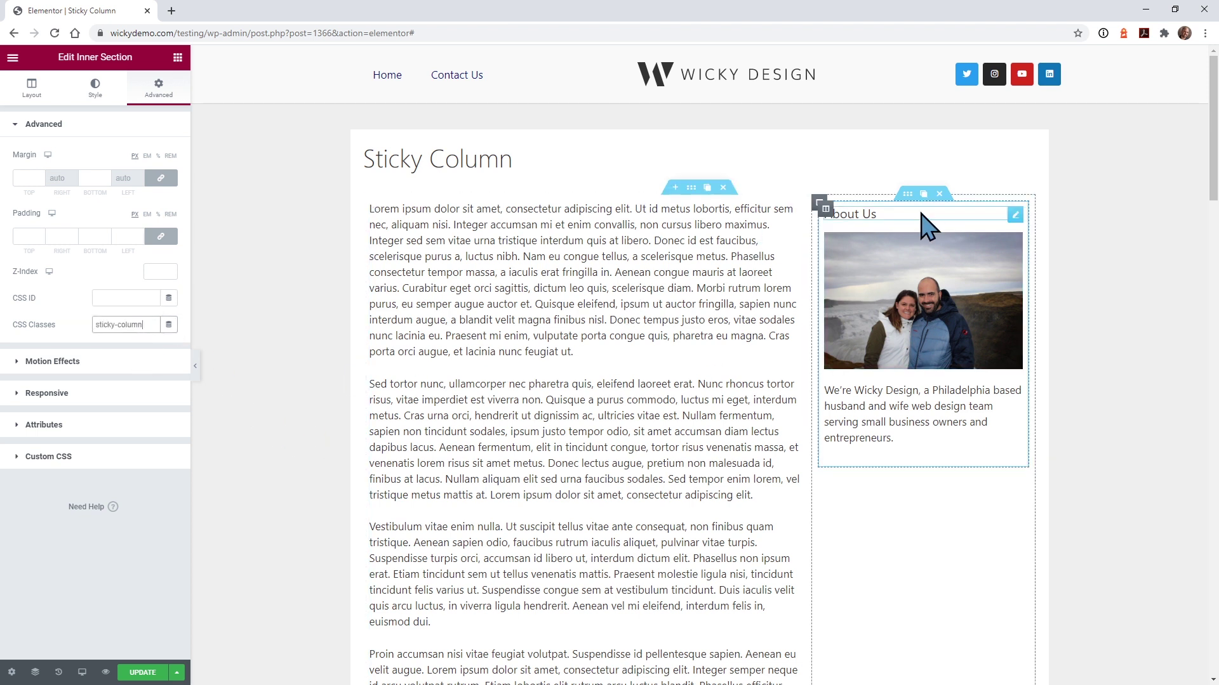
pyautogui.click(819, 203)
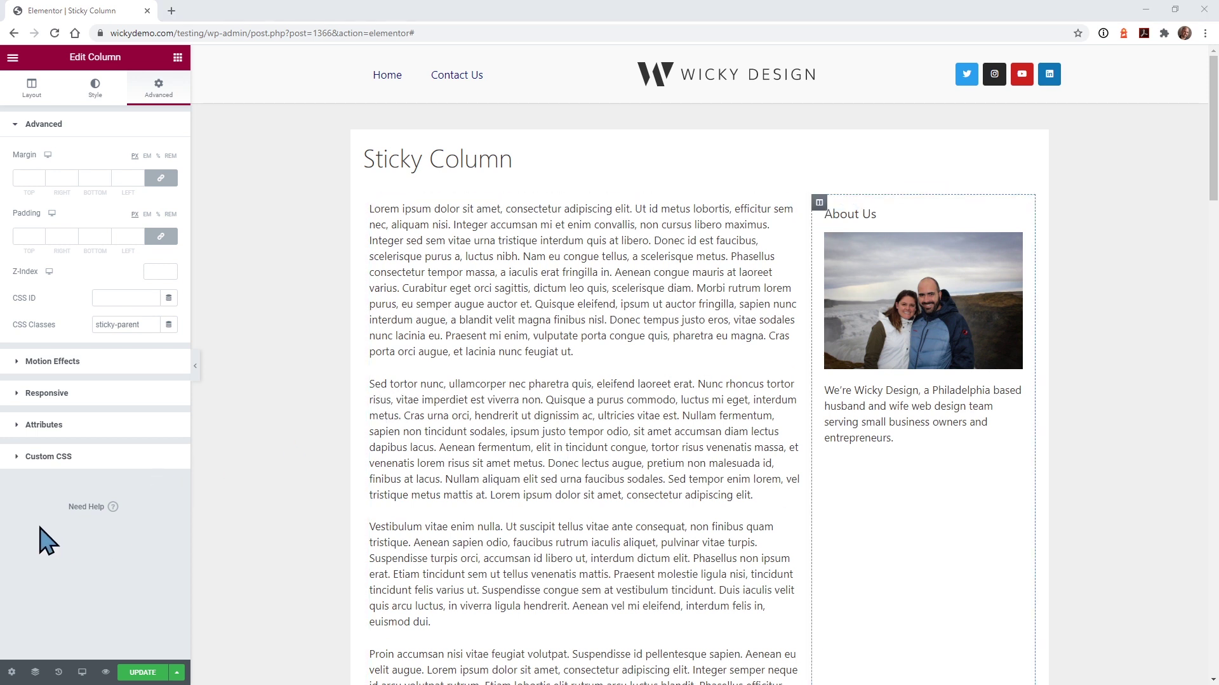
# Paste CSS making .sticky-column sticky at top 3rem and .sticky-parent widget wraps display block into page Custom CSS.
pyautogui.click(11, 672)
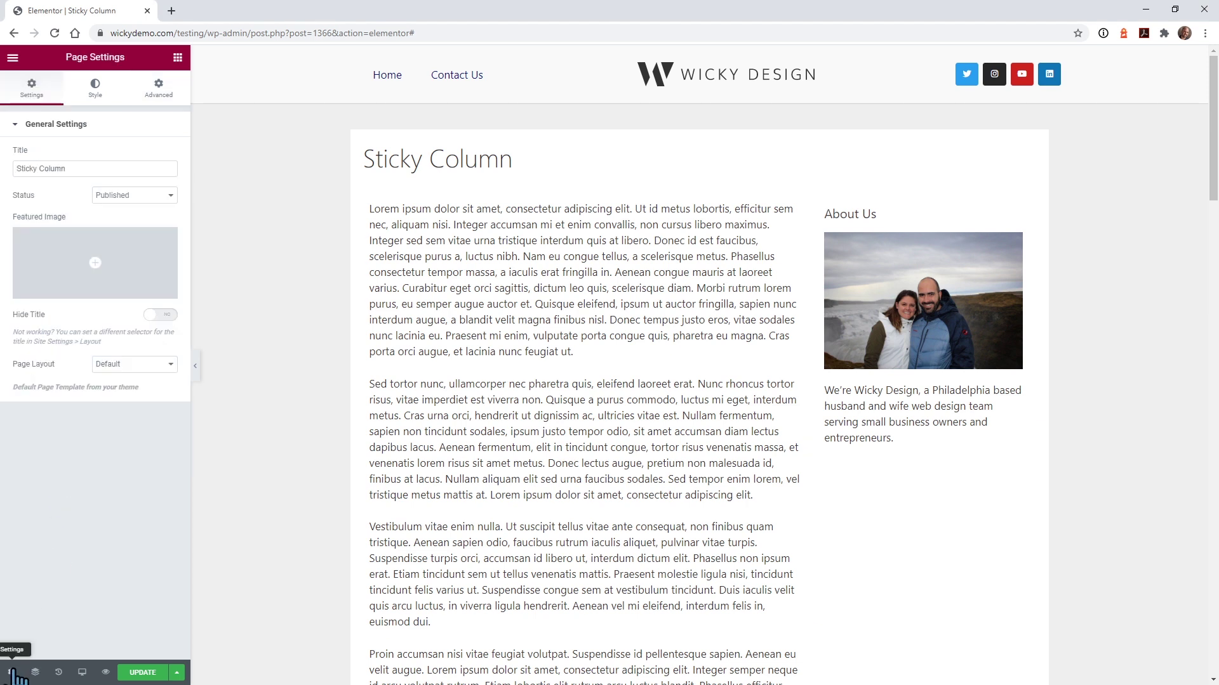
pyautogui.click(155, 92)
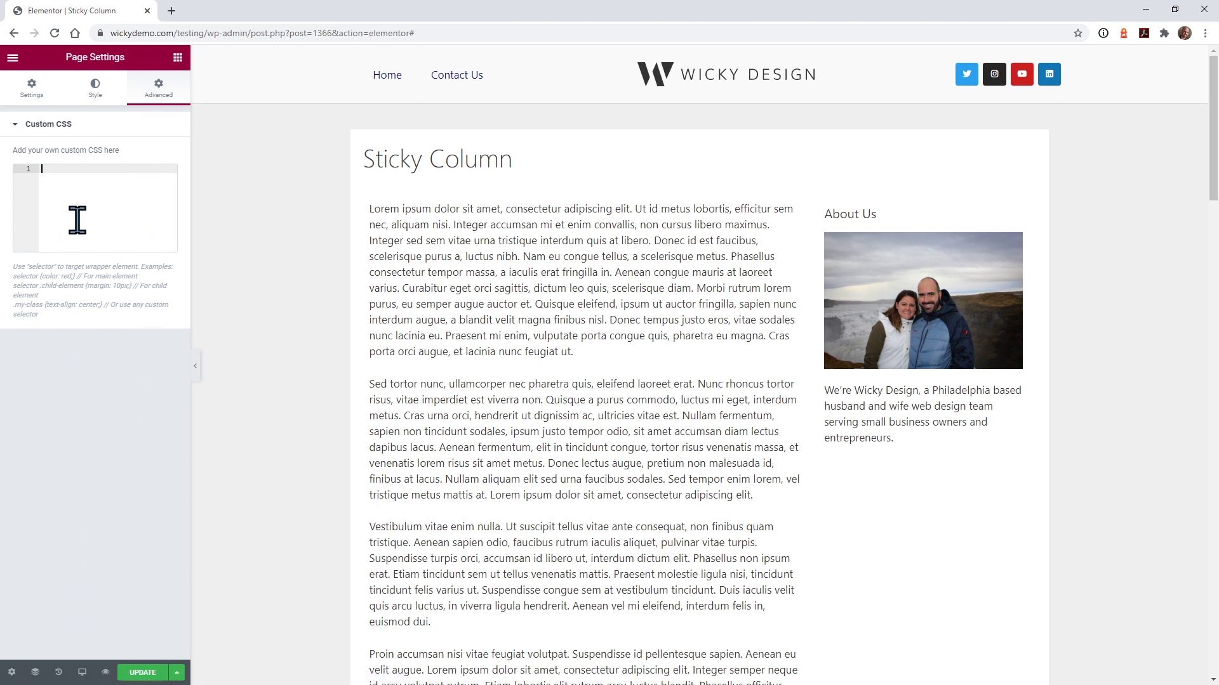
pyautogui.write('.sticky-column{ position: sticky; position: -webkit-sticky; top: 3rem; } .sticky-parent .elementor-widget-wrap { display: block!important; }')
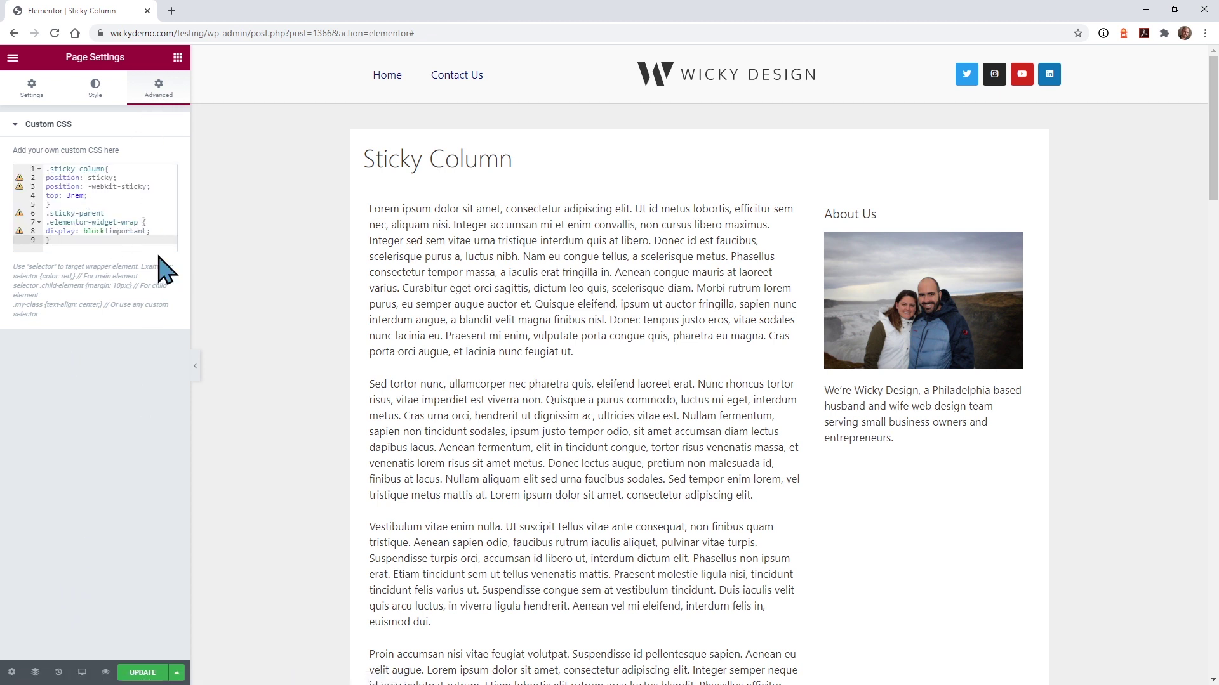
pyautogui.moveTo(173, 251); pyautogui.dragTo(167, 311)
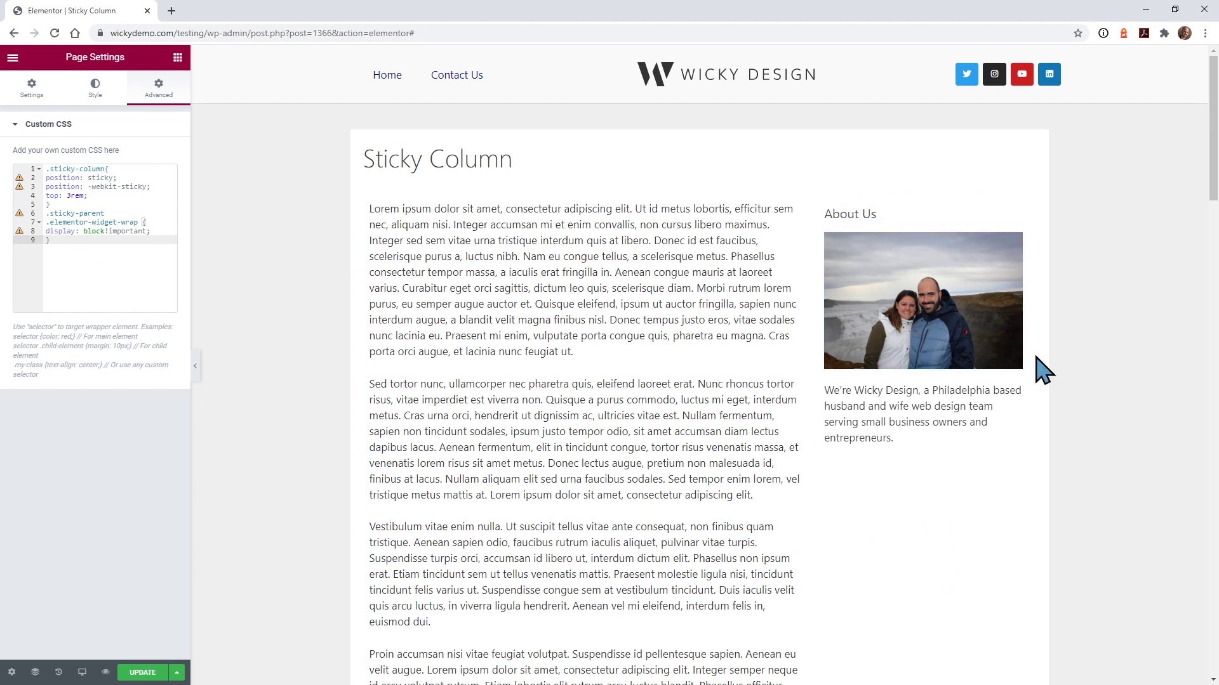
# Select the About Us inner section to show its sticky-column class under Advanced.
pyautogui.moveTo(1210, 182)
pyautogui.mouseDown()
pyautogui.moveTo(1202, 451)
pyautogui.moveTo(1208, 184)
pyautogui.mouseUp()
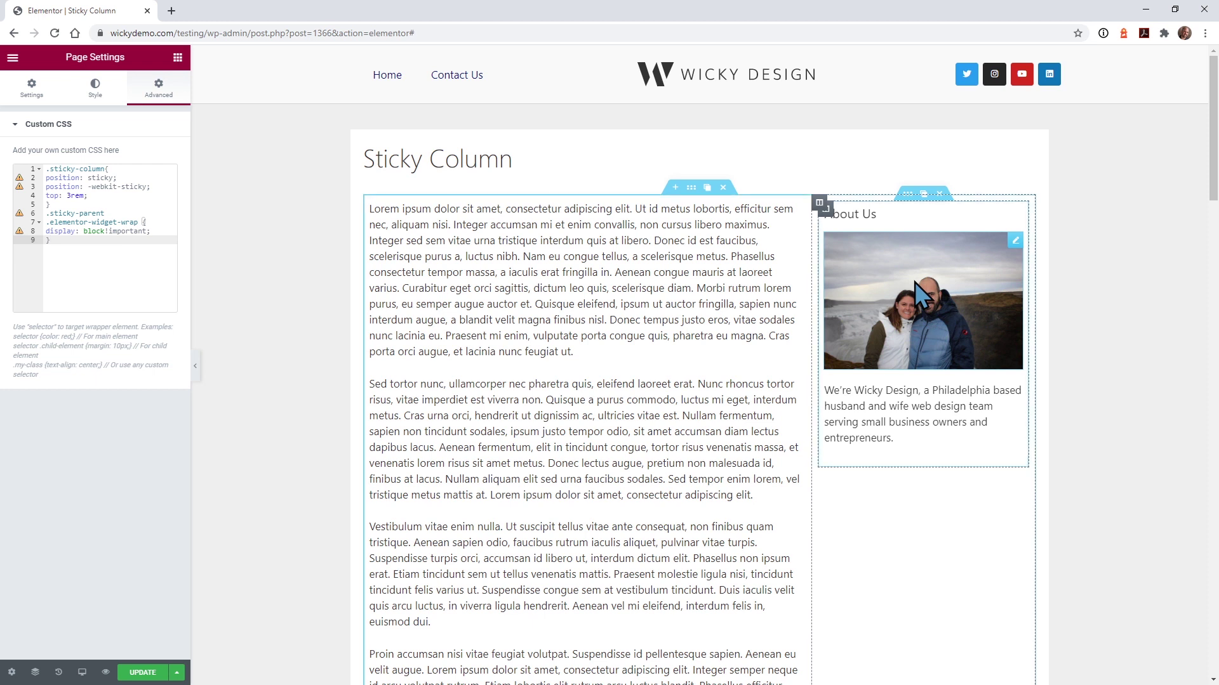
pyautogui.click(909, 199)
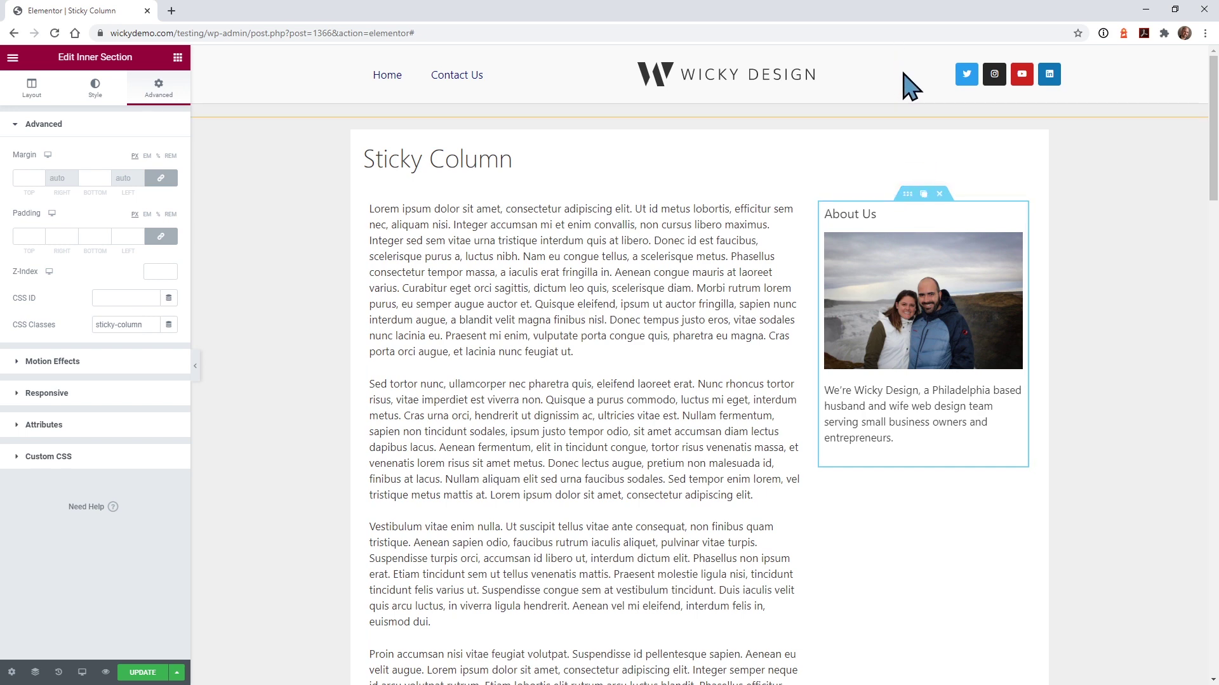
pyautogui.moveTo(1207, 136)
pyautogui.mouseDown()
pyautogui.moveTo(1209, 191)
pyautogui.moveTo(1212, 136)
pyautogui.mouseUp()
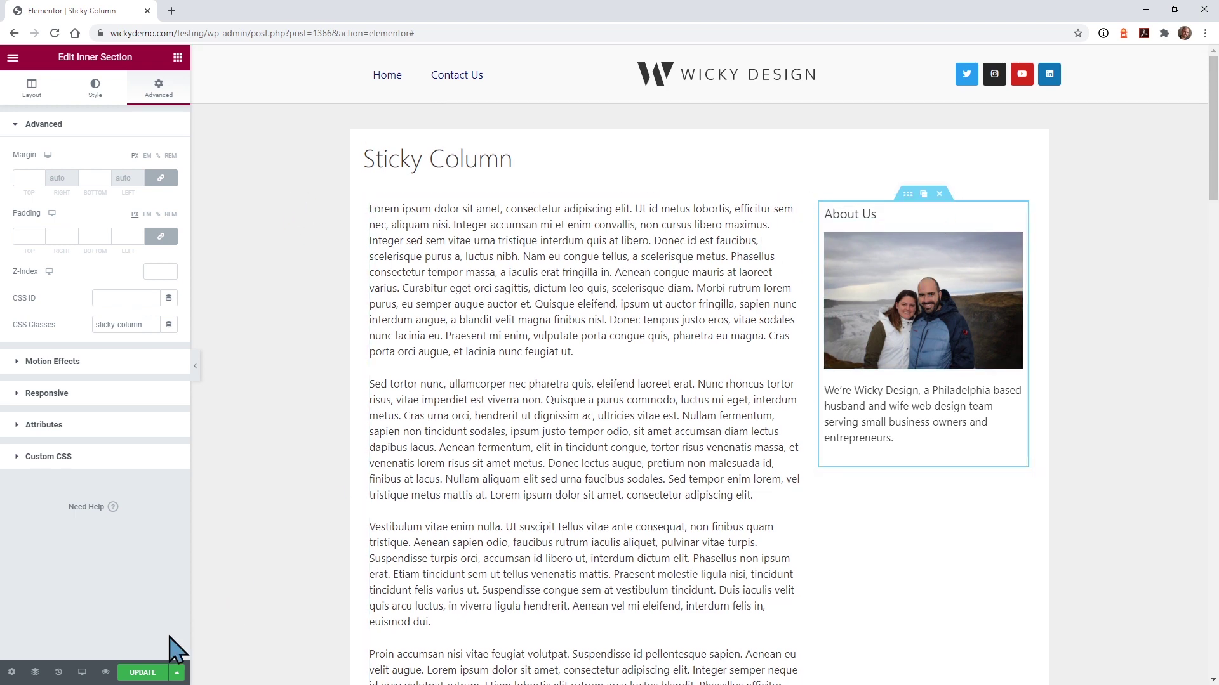
# Change the .sticky-column top value in page Custom CSS to 100px and scroll to test.
pyautogui.click(11, 673)
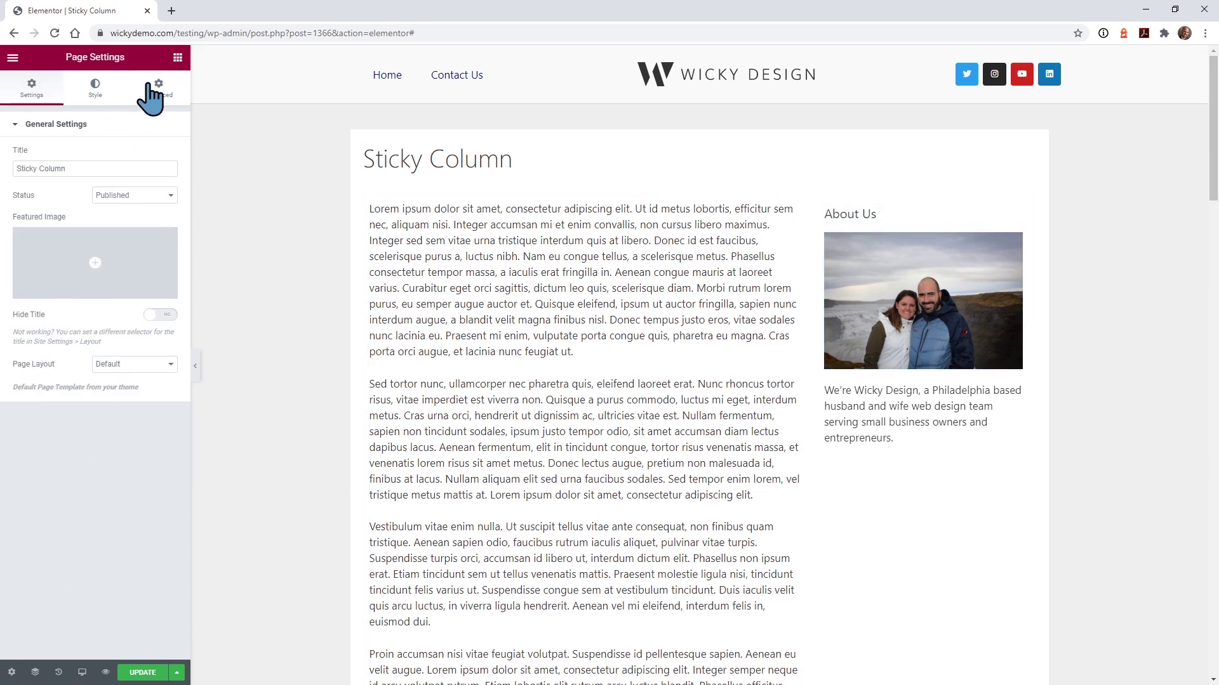
pyautogui.click(152, 92)
pyautogui.doubleClick(75, 197)
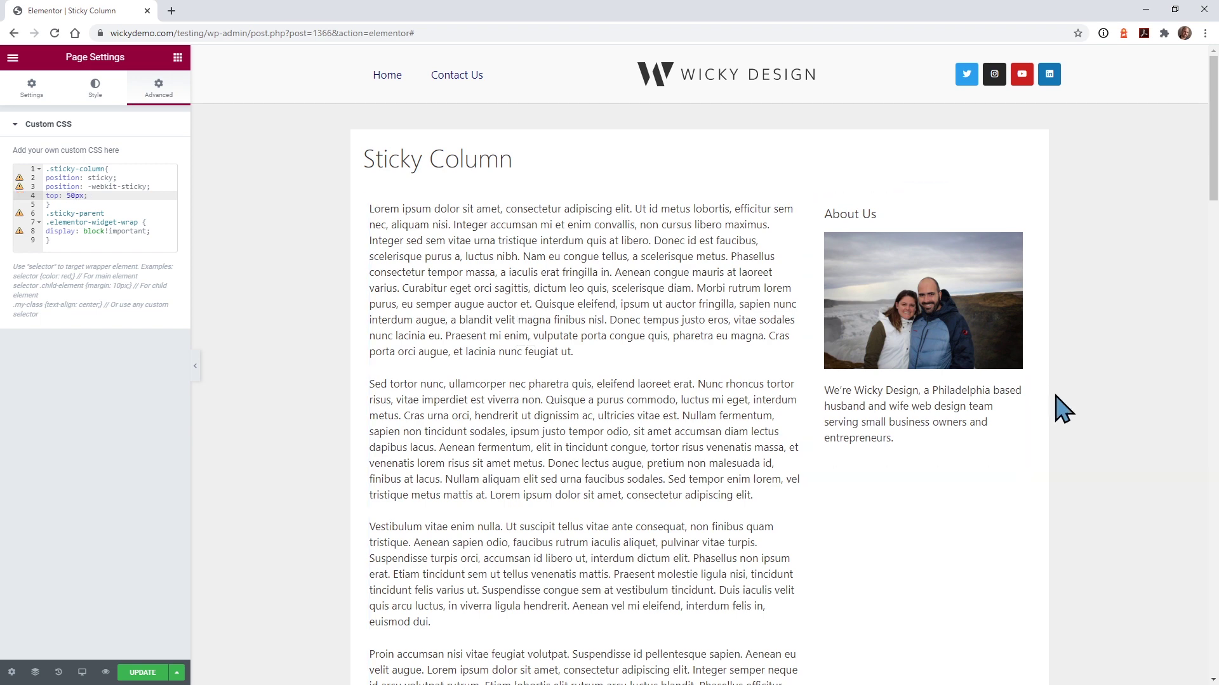
pyautogui.moveTo(1209, 184); pyautogui.dragTo(1206, 264)
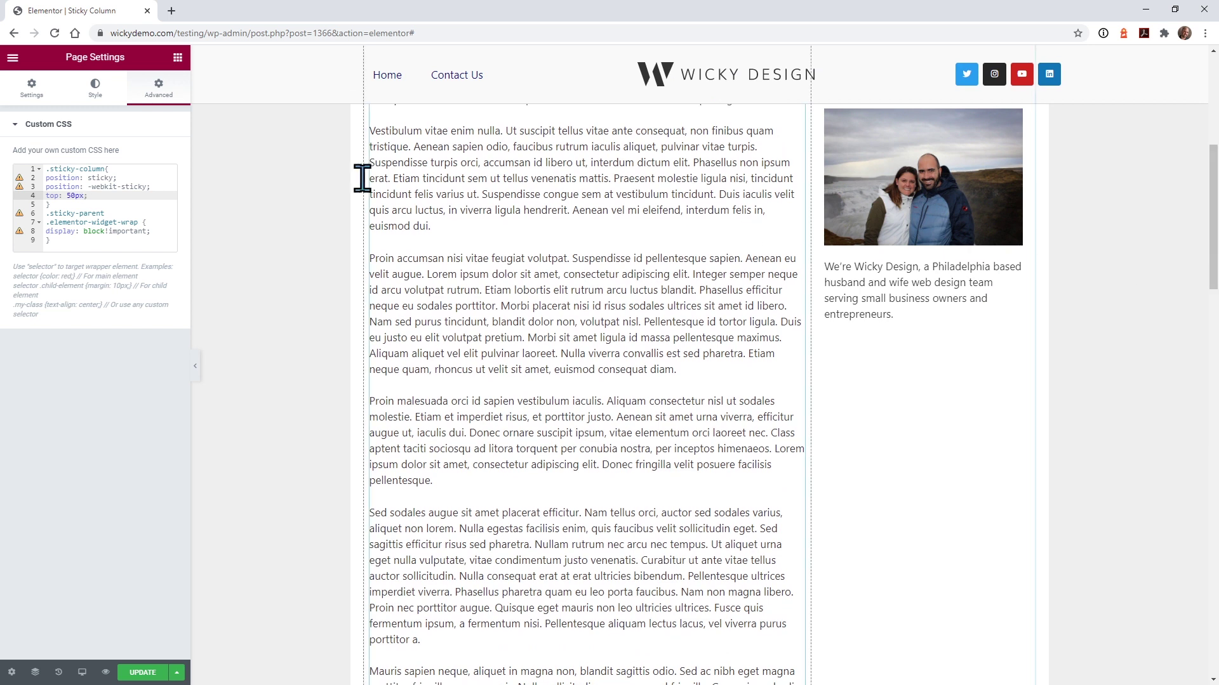
pyautogui.moveTo(46, 187); pyautogui.dragTo(66, 196)
pyautogui.click(85, 196)
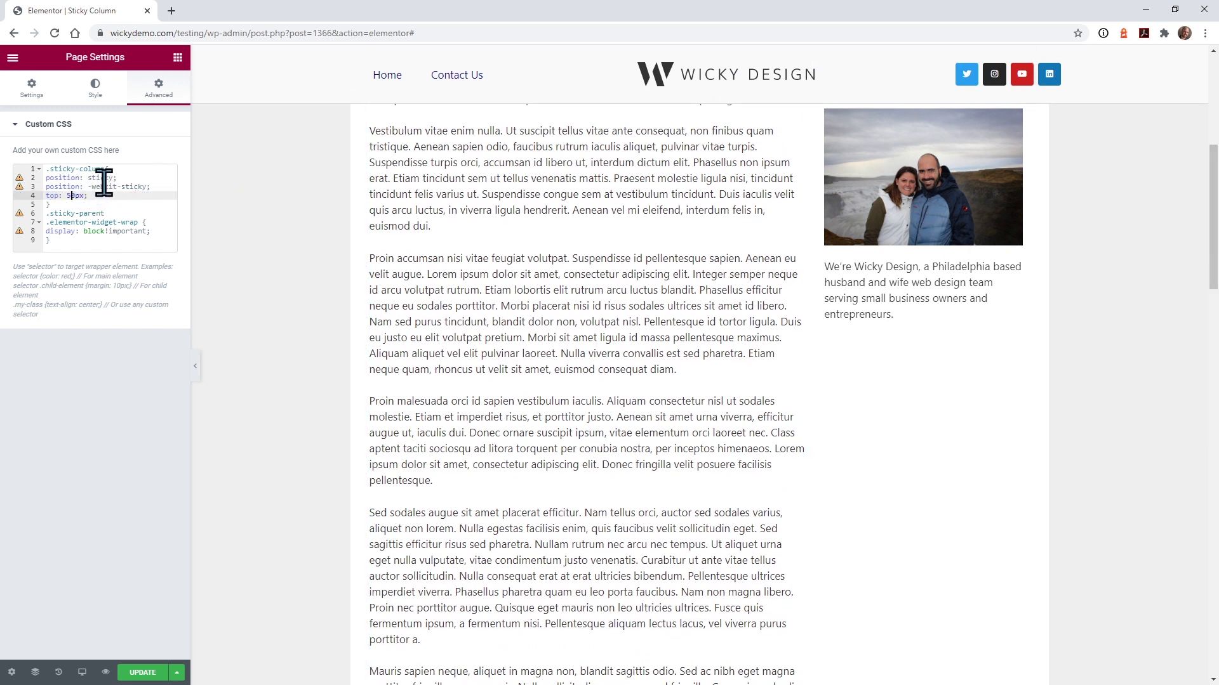
pyautogui.write('10')
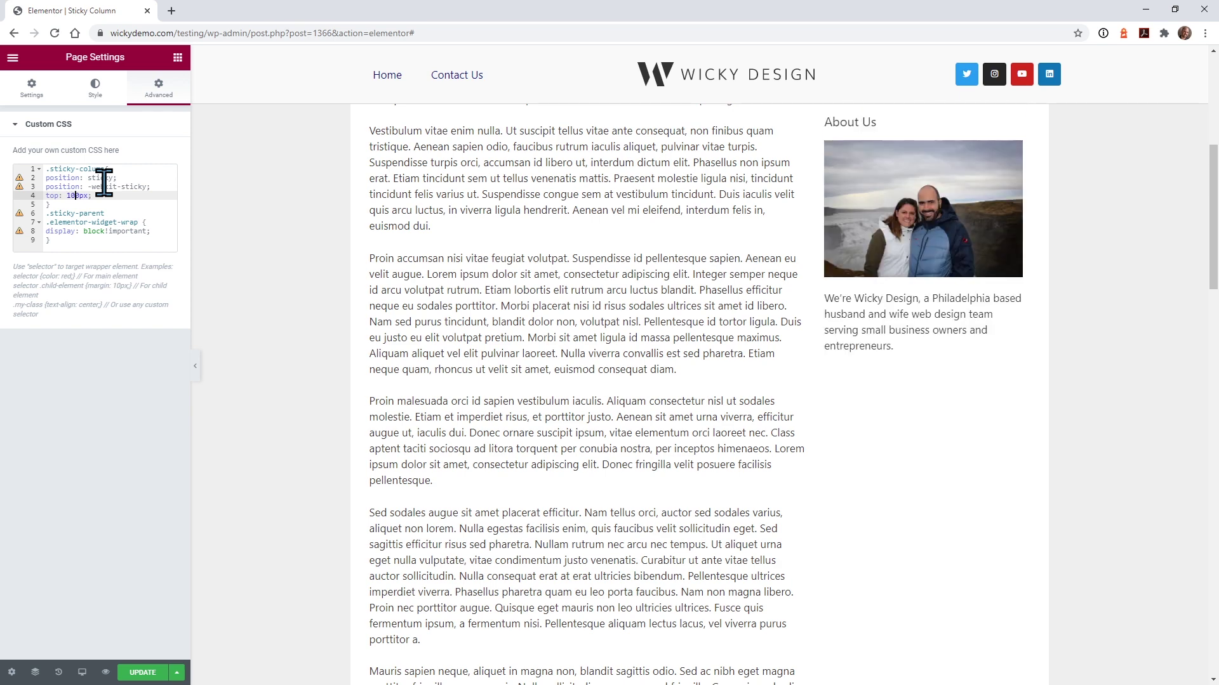
pyautogui.moveTo(1212, 190); pyautogui.dragTo(1196, 279)
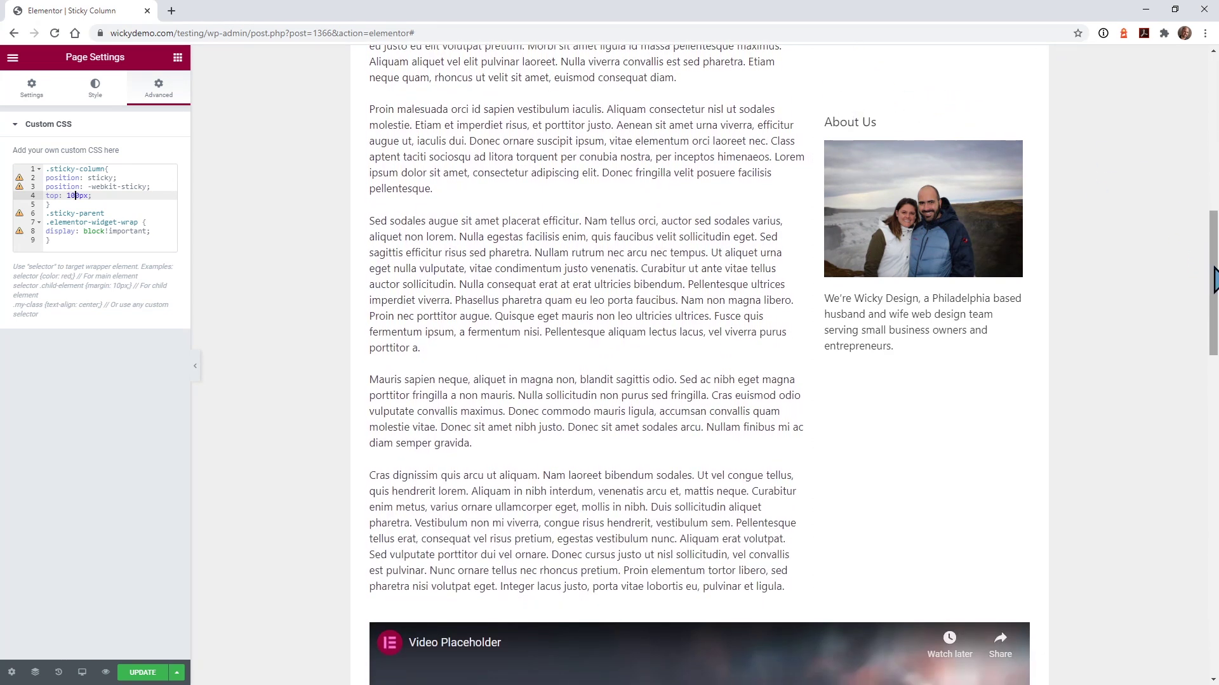
pyautogui.scroll(1, 1079, 222)
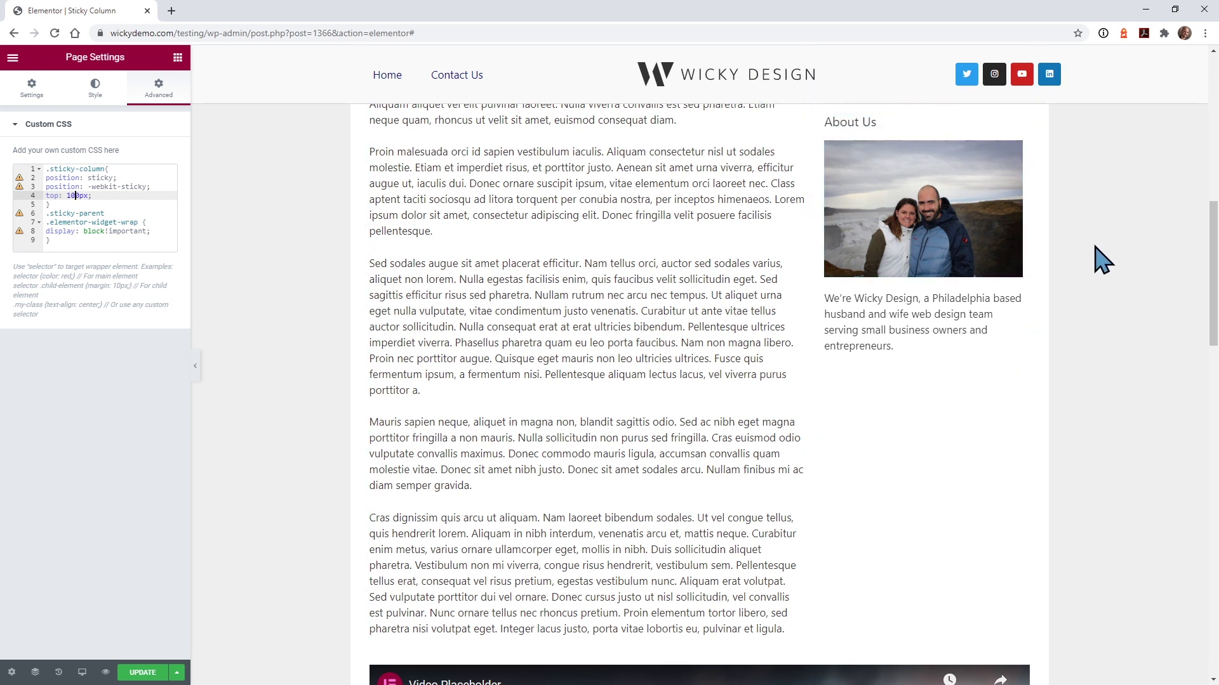
pyautogui.moveTo(1200, 270); pyautogui.dragTo(1201, 121)
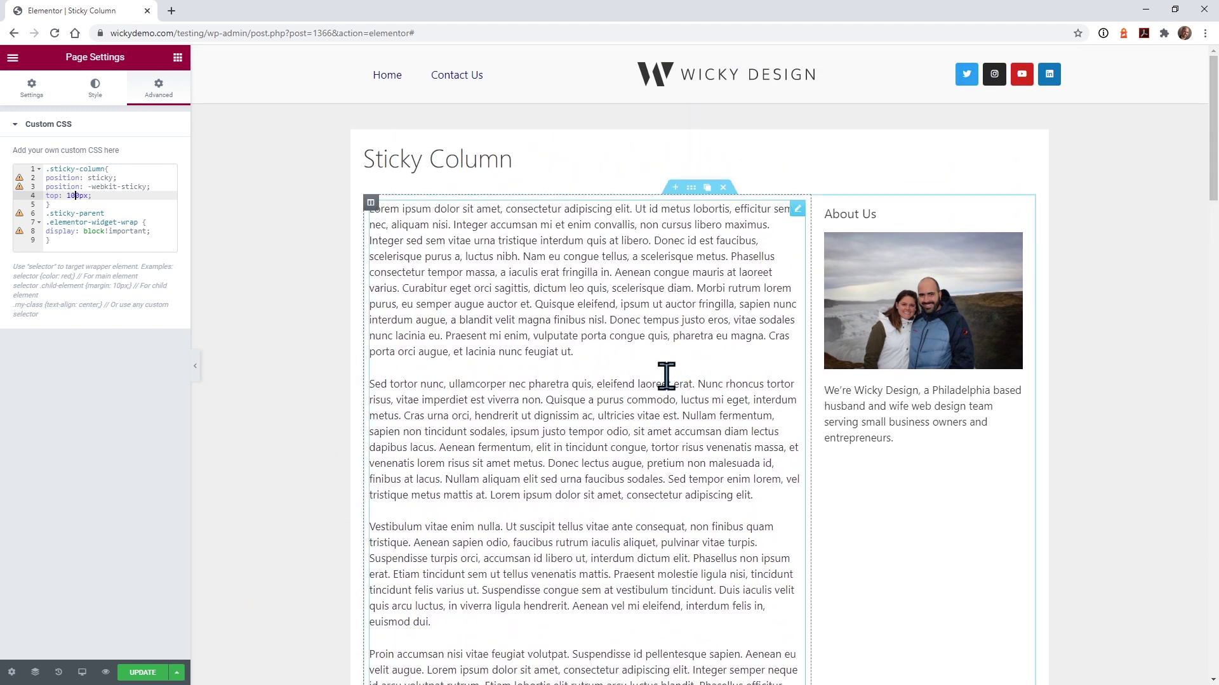
# Scroll the desktop preview to check the About Us column stays pinned.
pyautogui.scroll(-4, 698, 380)
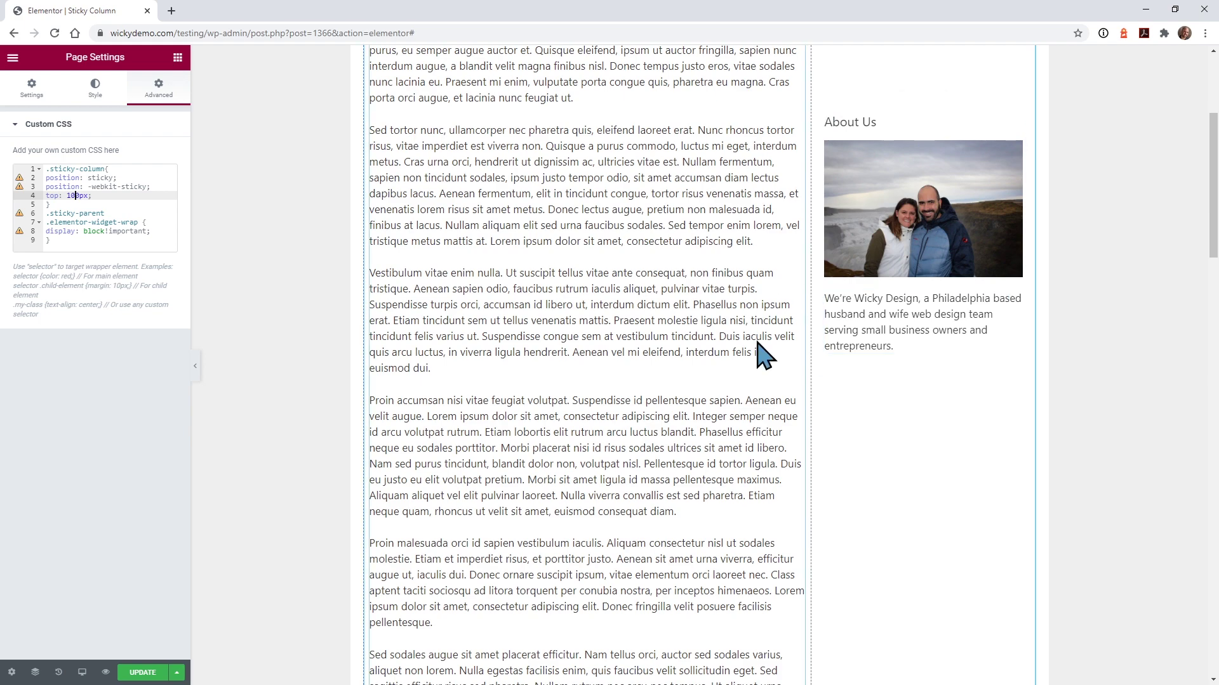
pyautogui.scroll(-10, 666, 391)
pyautogui.scroll(15, 666, 391)
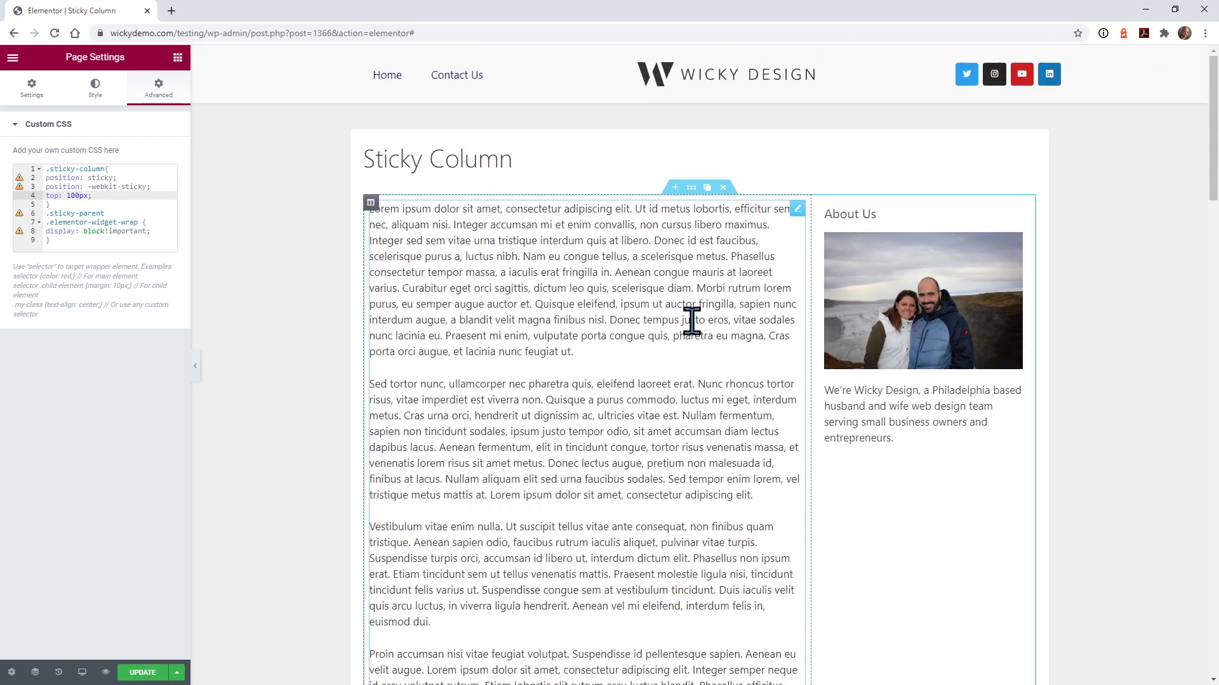
# Switch the preview to Tablet width and scroll through the page.
pyautogui.click(82, 673)
pyautogui.click(65, 614)
pyautogui.moveTo(939, 194); pyautogui.dragTo(930, 282)
# View and scroll the page at Mobile width, then return to Desktop with Ctrl+Shift+M.
pyautogui.click(62, 642)
pyautogui.moveTo(811, 153); pyautogui.dragTo(811, 345)
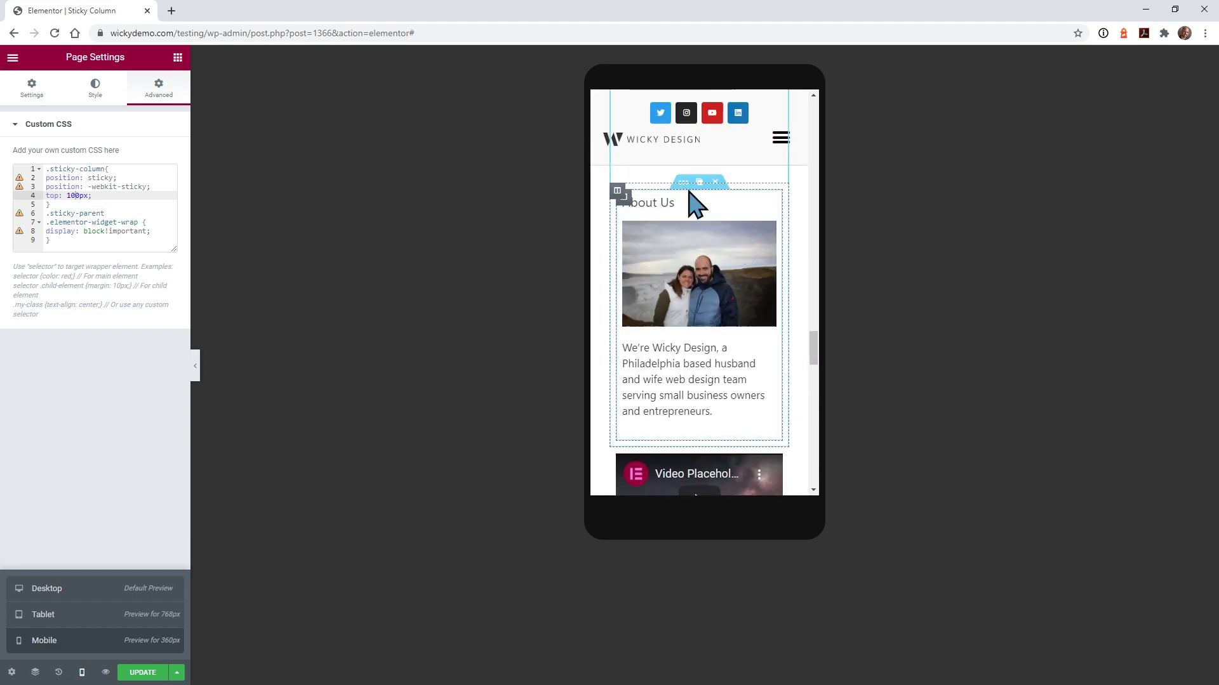
pyautogui.hotkey('ctrl', 'shift', 'm')
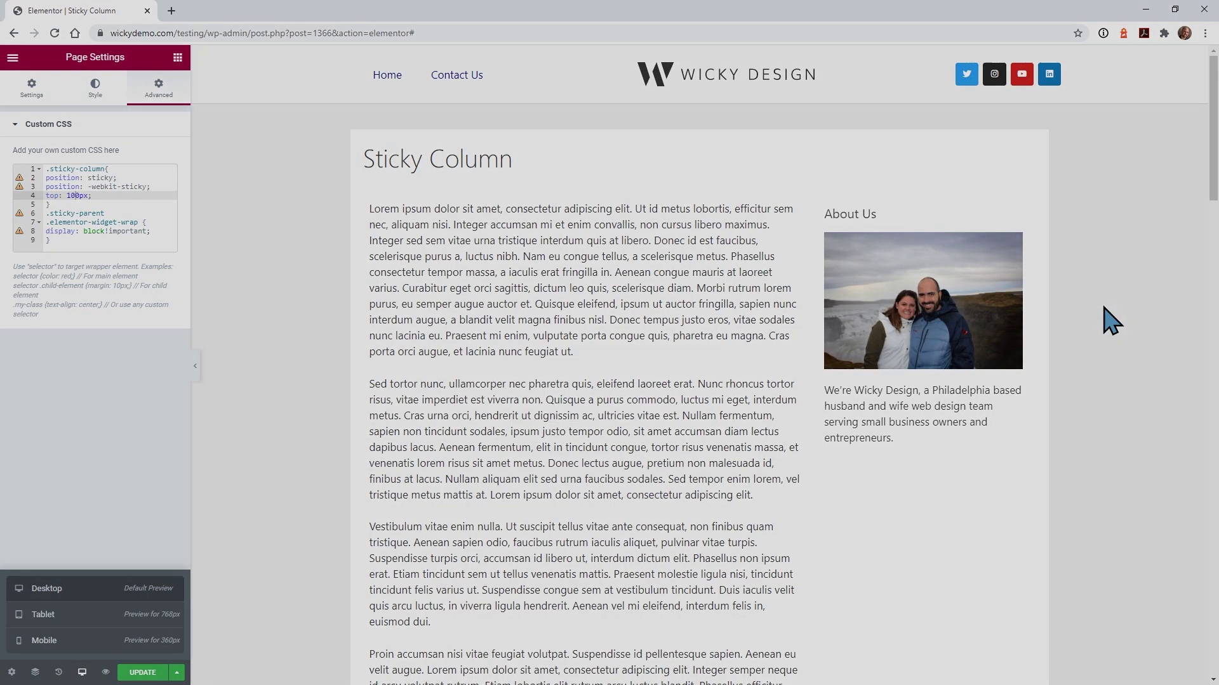